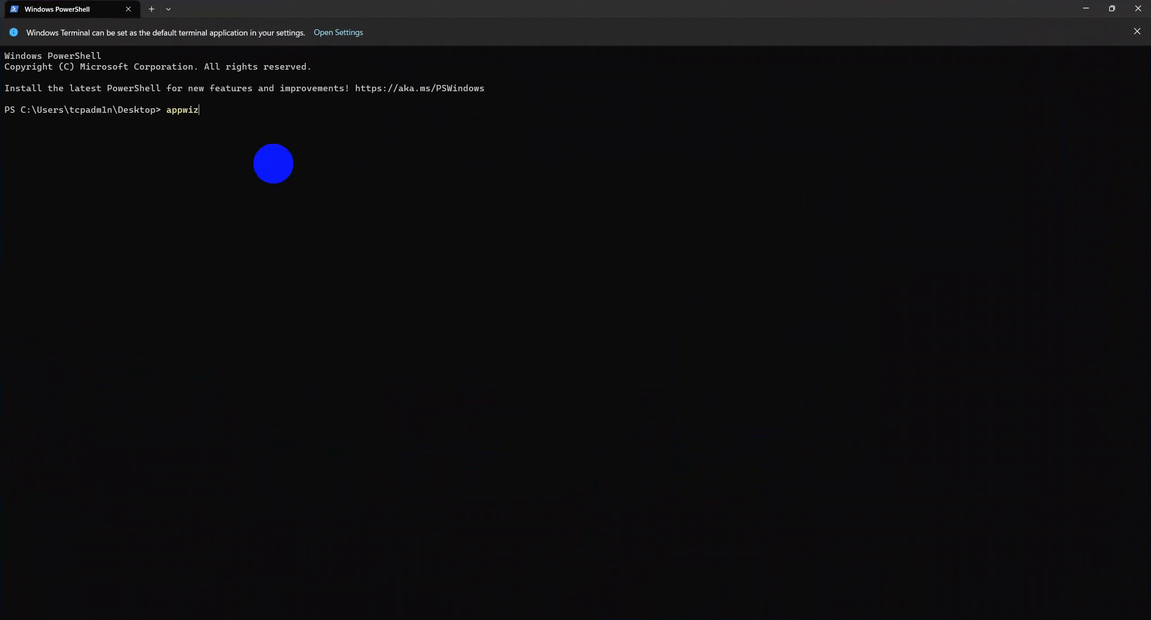
Run appwiz.cpl to open the list of installed programs
text(l)
key(Return)
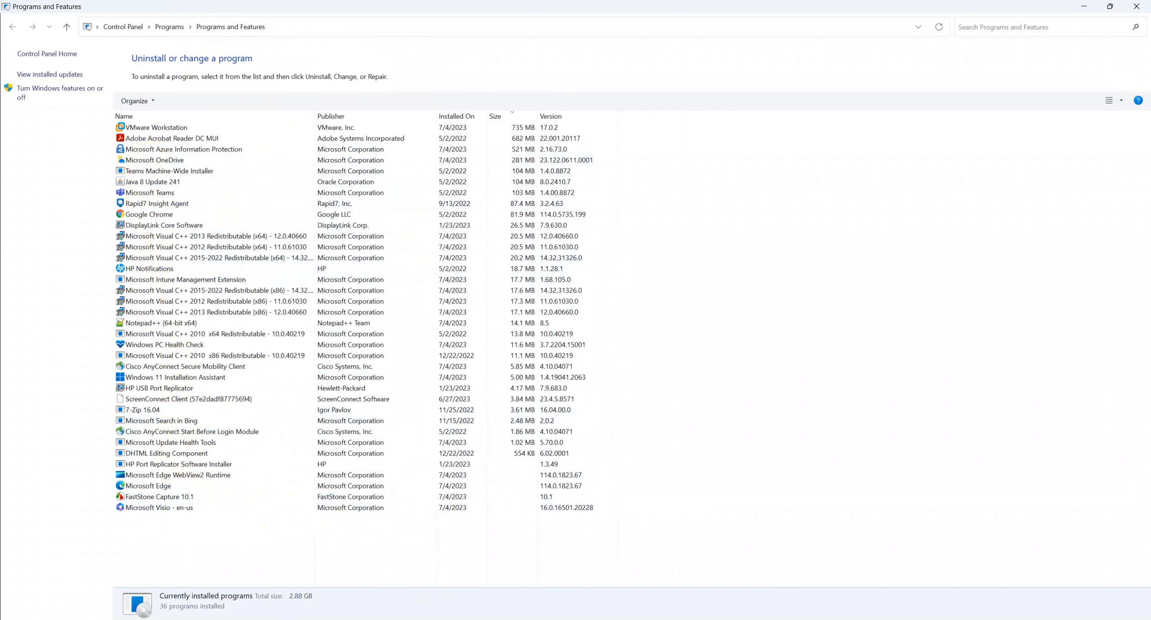
Look through the Start menu's full app list and search it for "word" to check whether Office is installed
key(super)
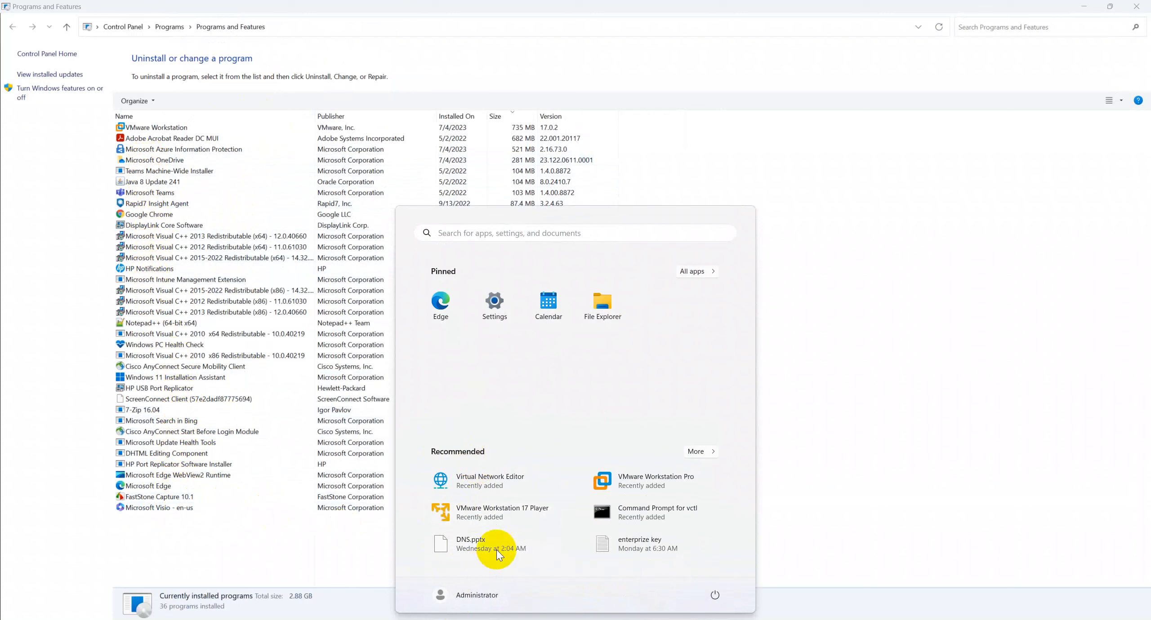
click(699, 275)
scroll(528, 444, down, 5)
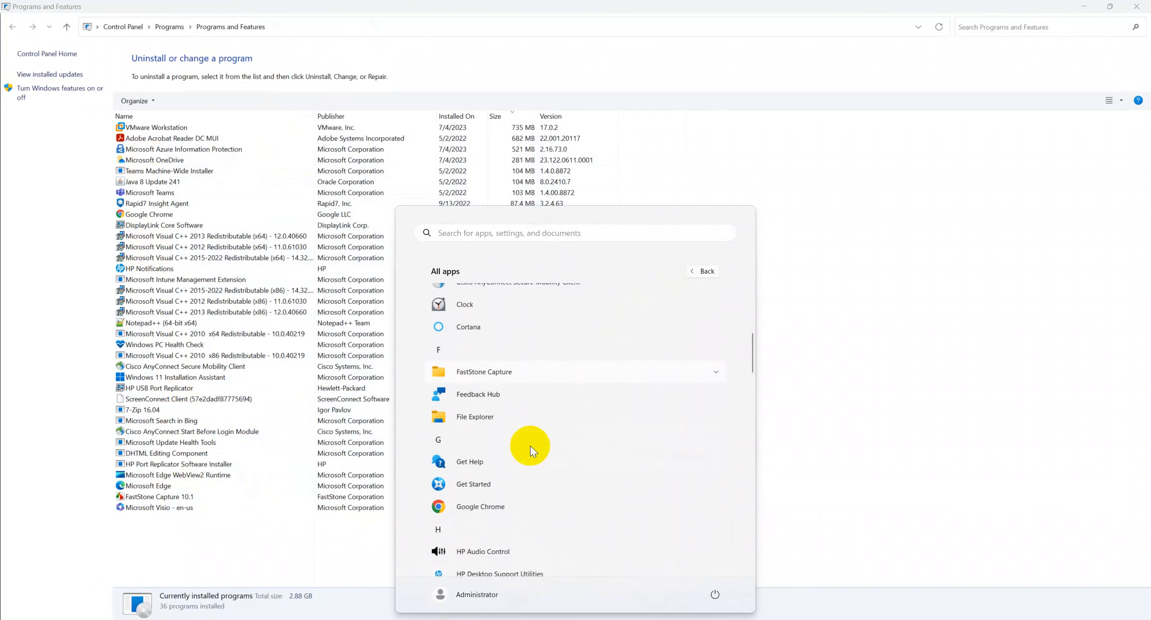
click(491, 233)
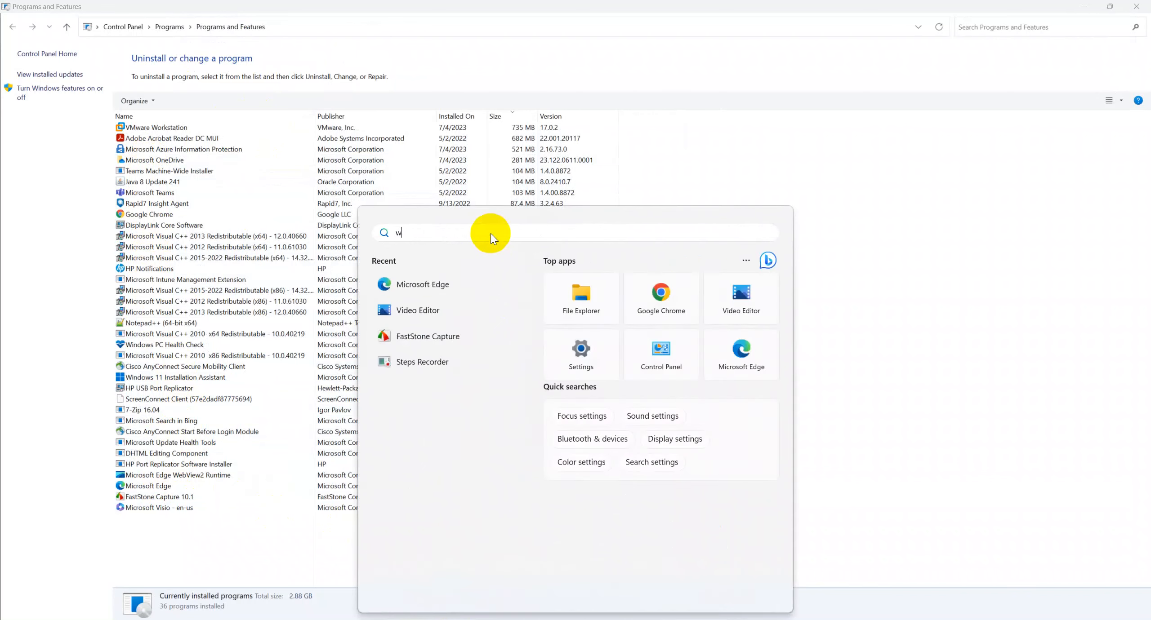
text(word)
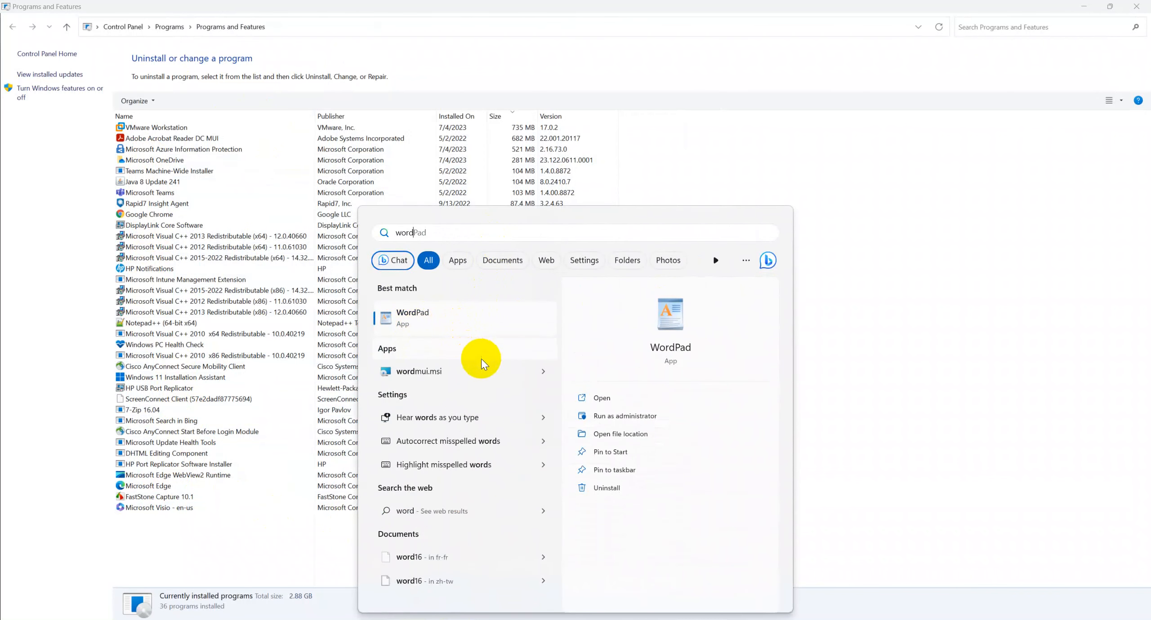
click(824, 385)
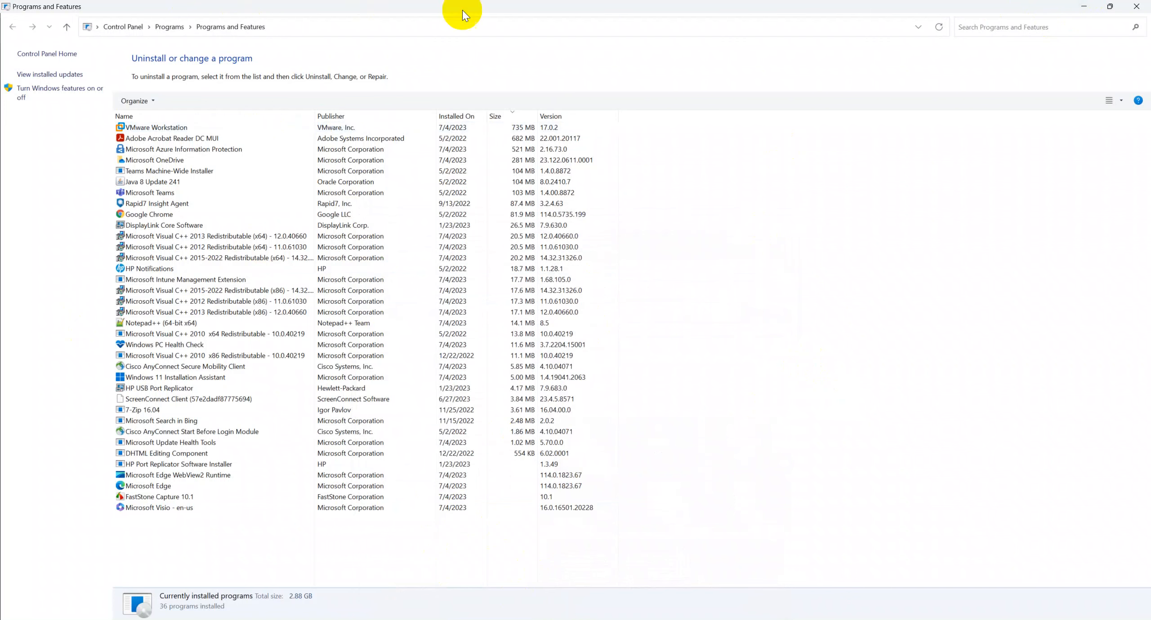
Minimize the installed programs window, switch to Google Chrome and search Google for "office deployment tool"
click(1084, 7)
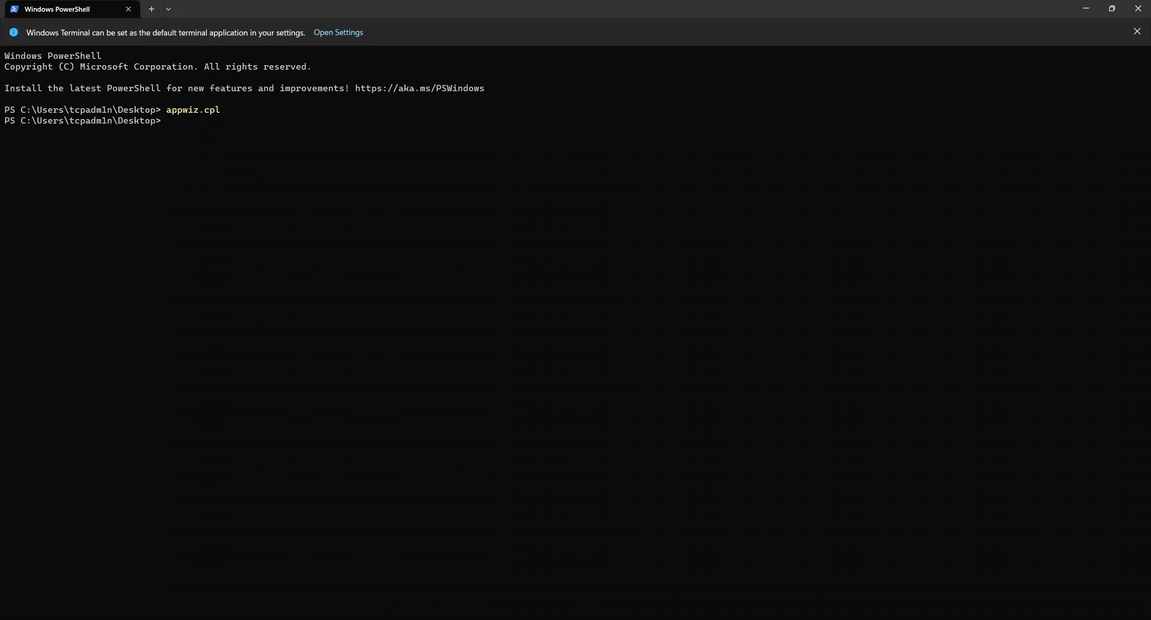
drag(285, 57, 633, 81)
double_click(643, 83)
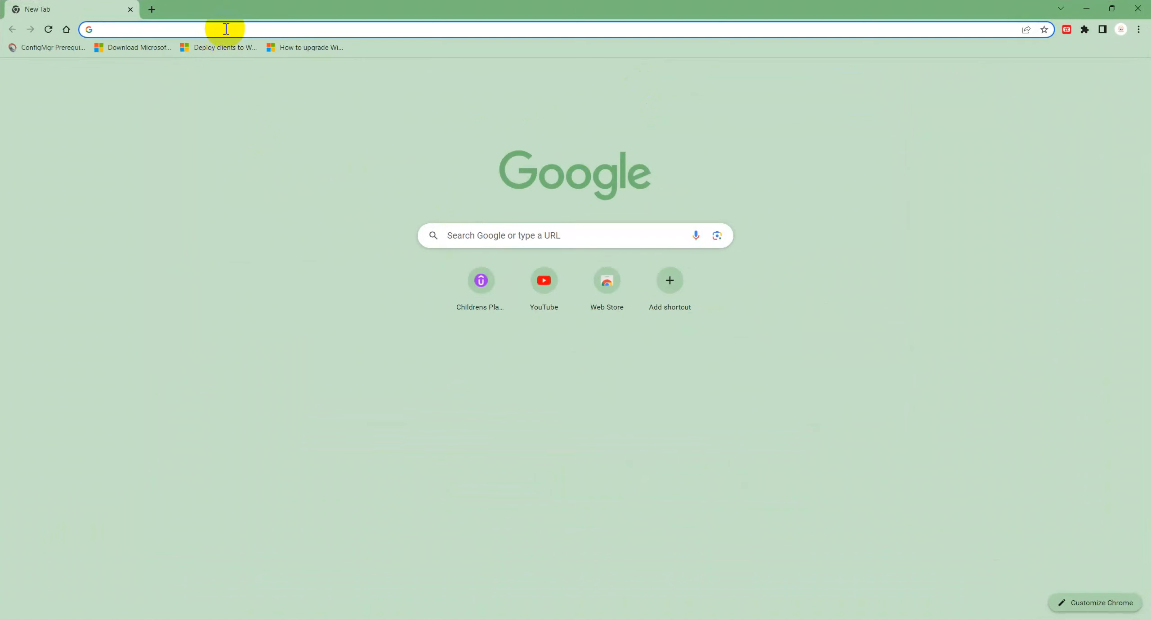
text(office)
key(Down)
key(Down)
key(Down)
key(Down)
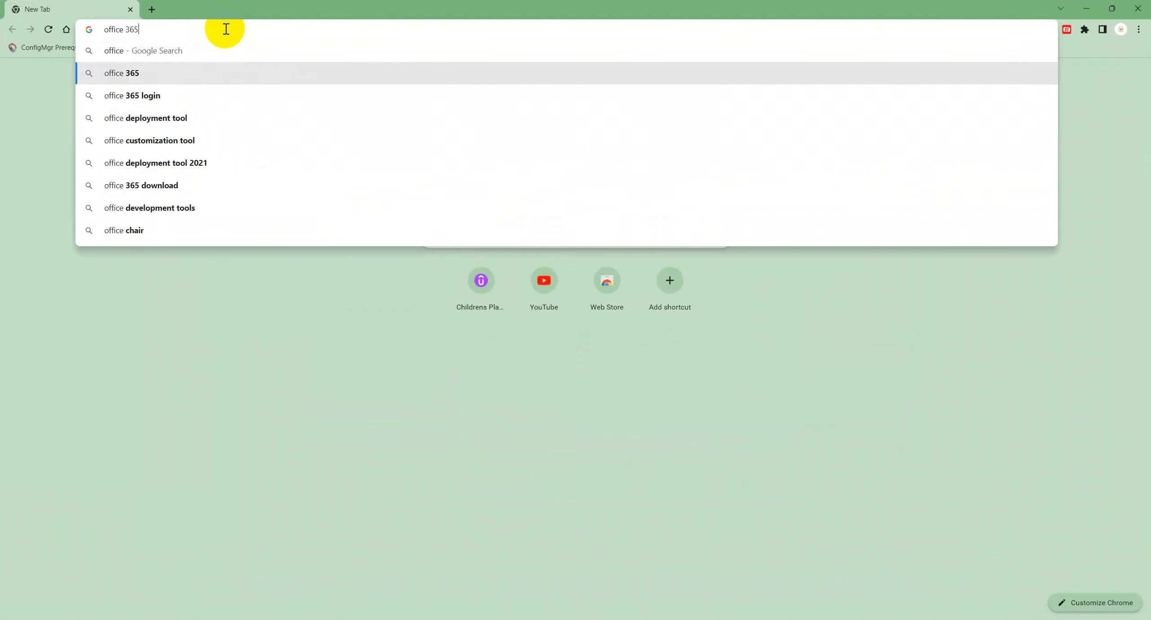
key(Up)
key(Return)
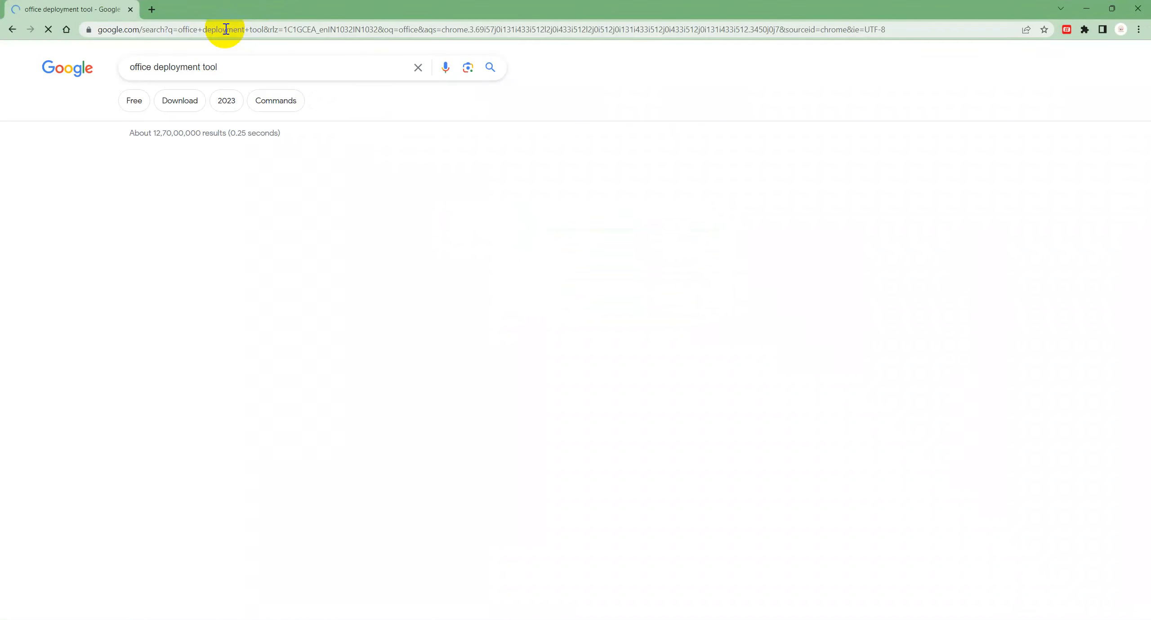
Download the Office Deployment Tool from the Microsoft Download Center and open the folder holding the downloaded file
click(250, 182)
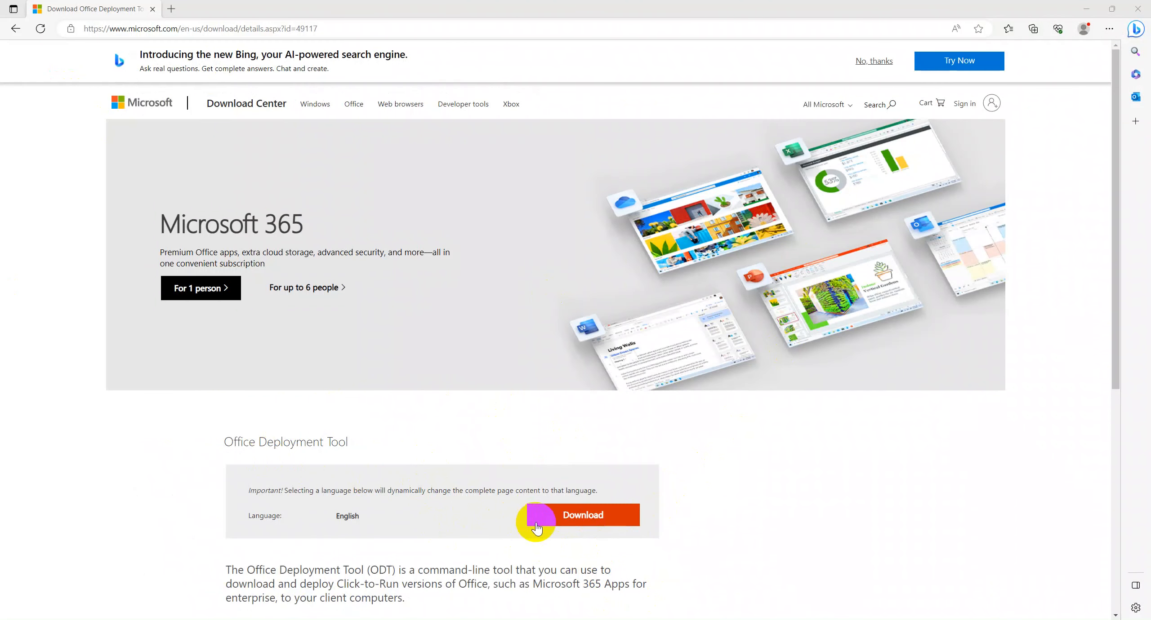
click(586, 520)
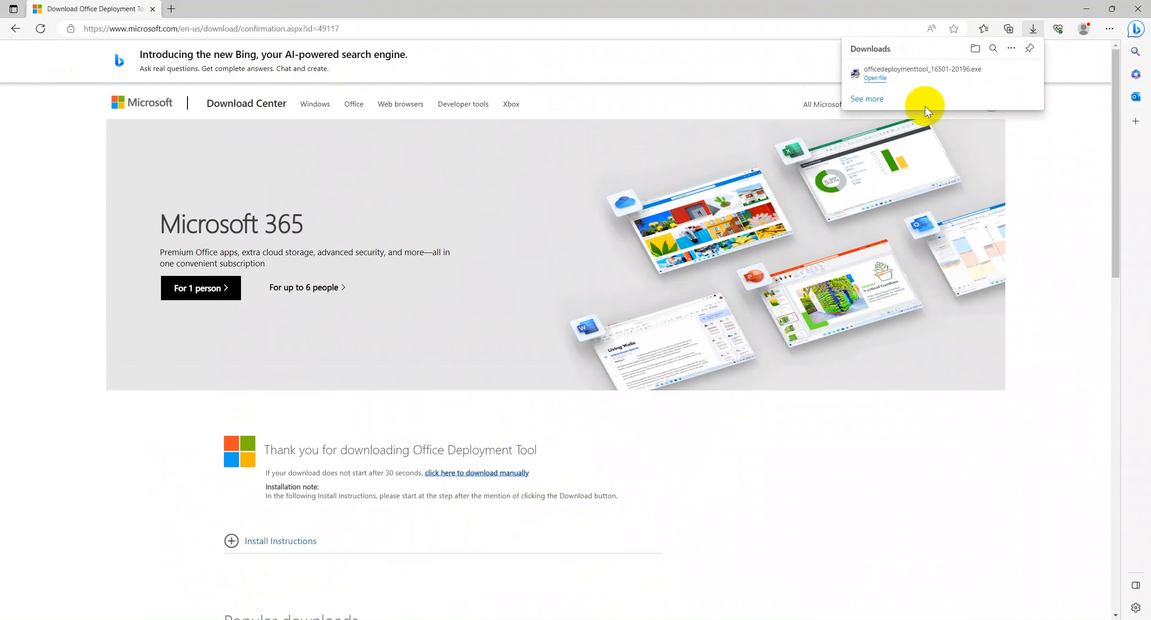
click(976, 52)
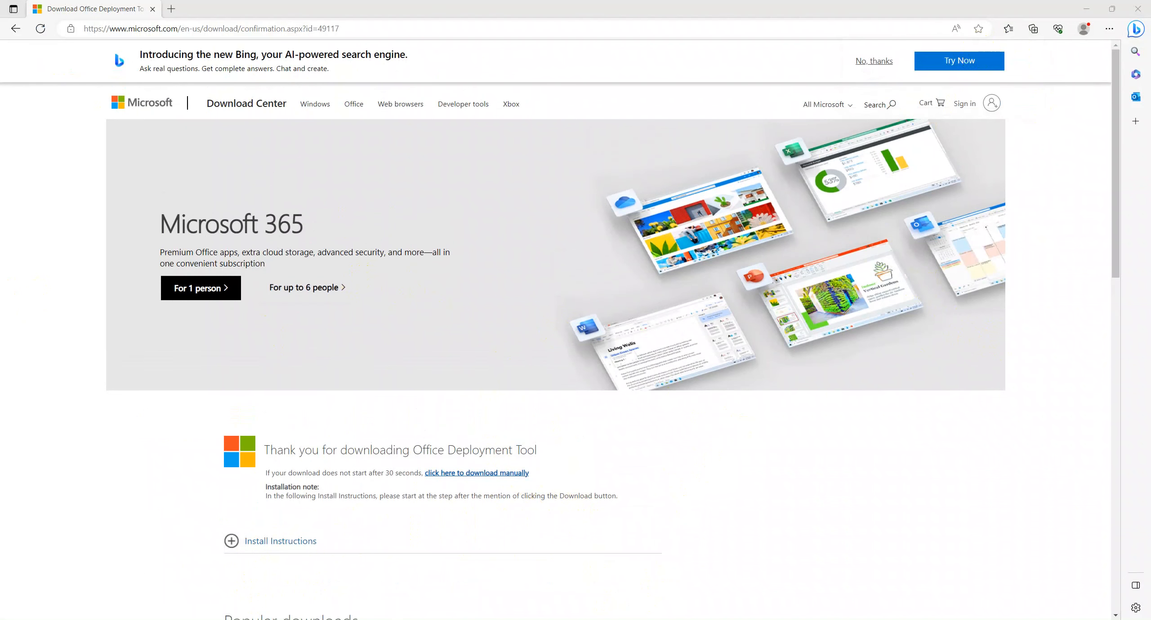
drag(405, 139, 658, 137)
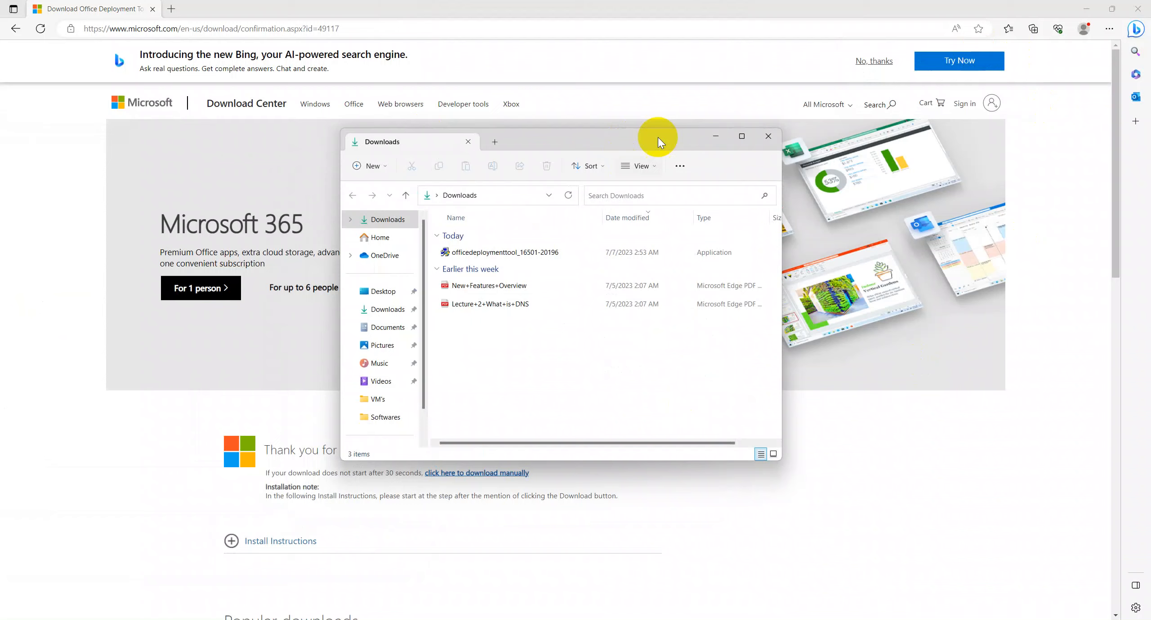
click(743, 139)
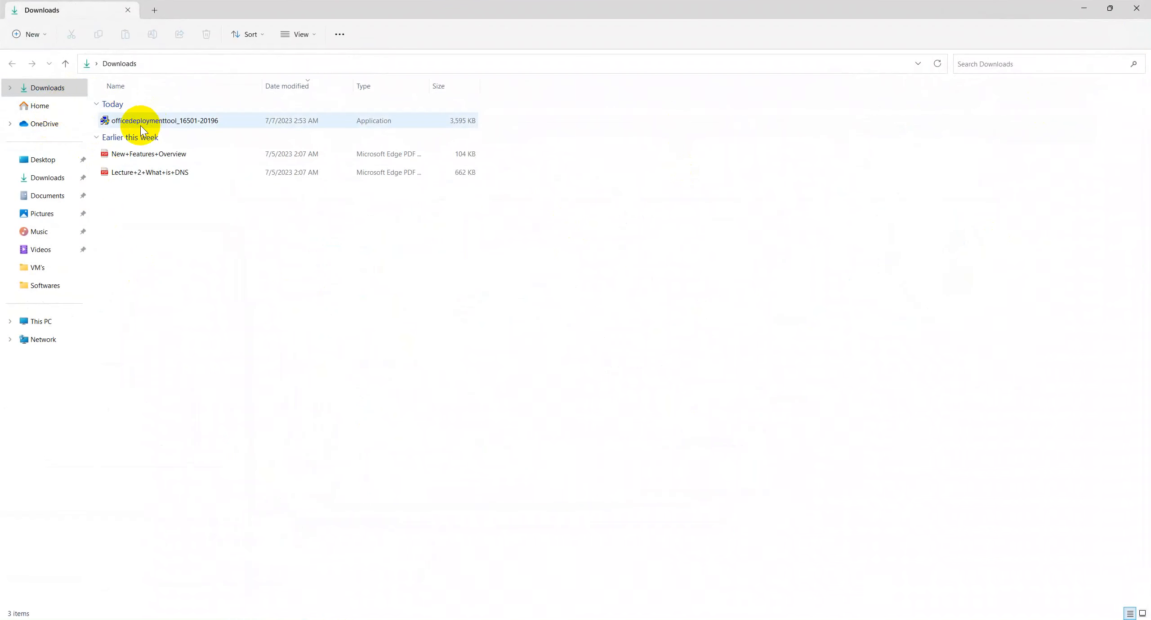
Create a folder named "IT Folder" in the root of the Windows (C:) drive
click(47, 323)
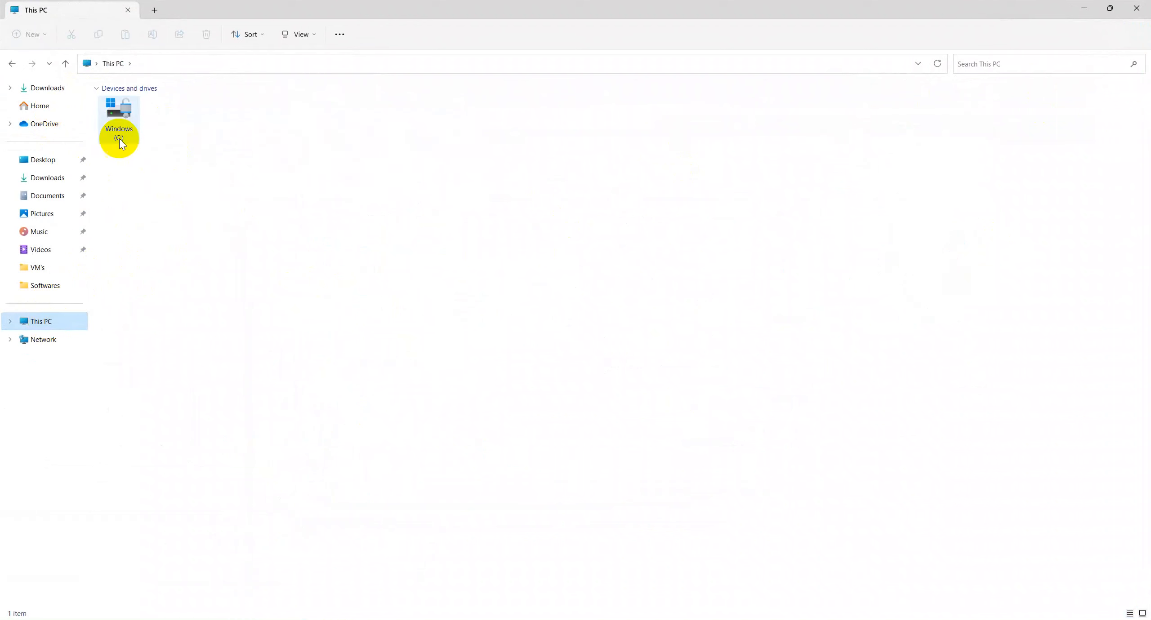
double_click(119, 122)
right_click(141, 360)
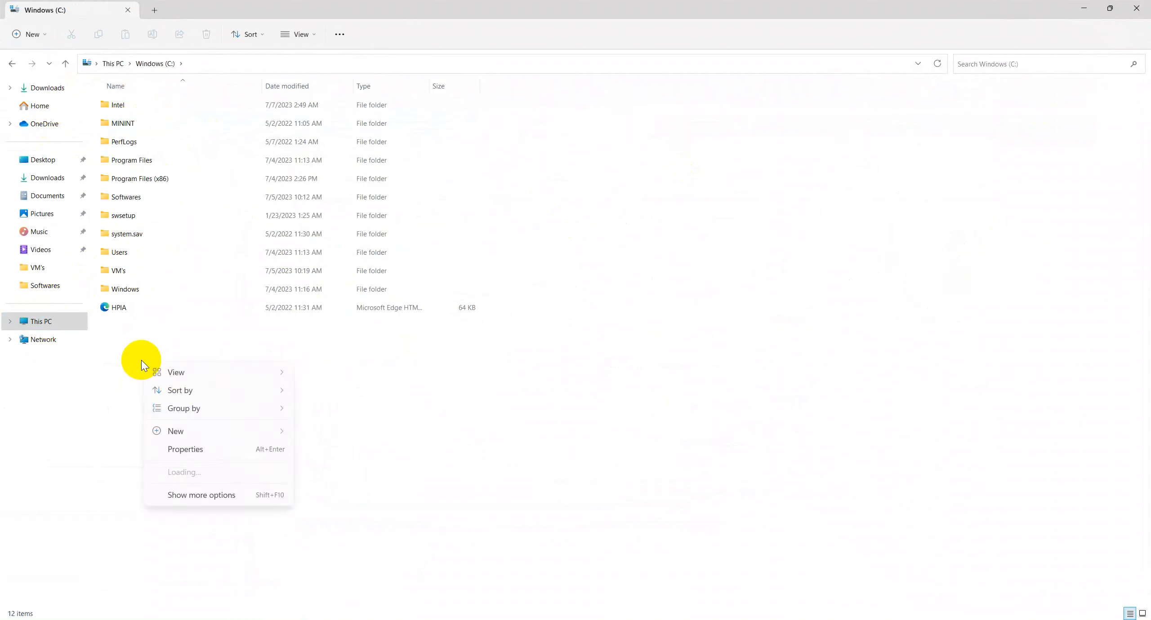
mouse_move(196, 431)
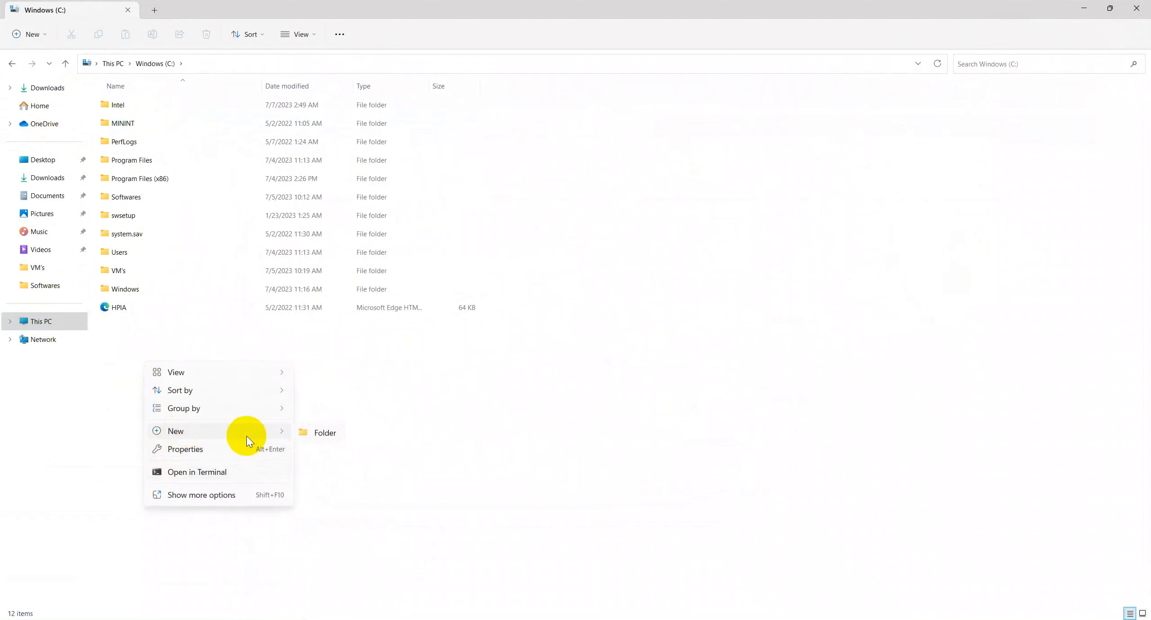
click(309, 437)
text(I)
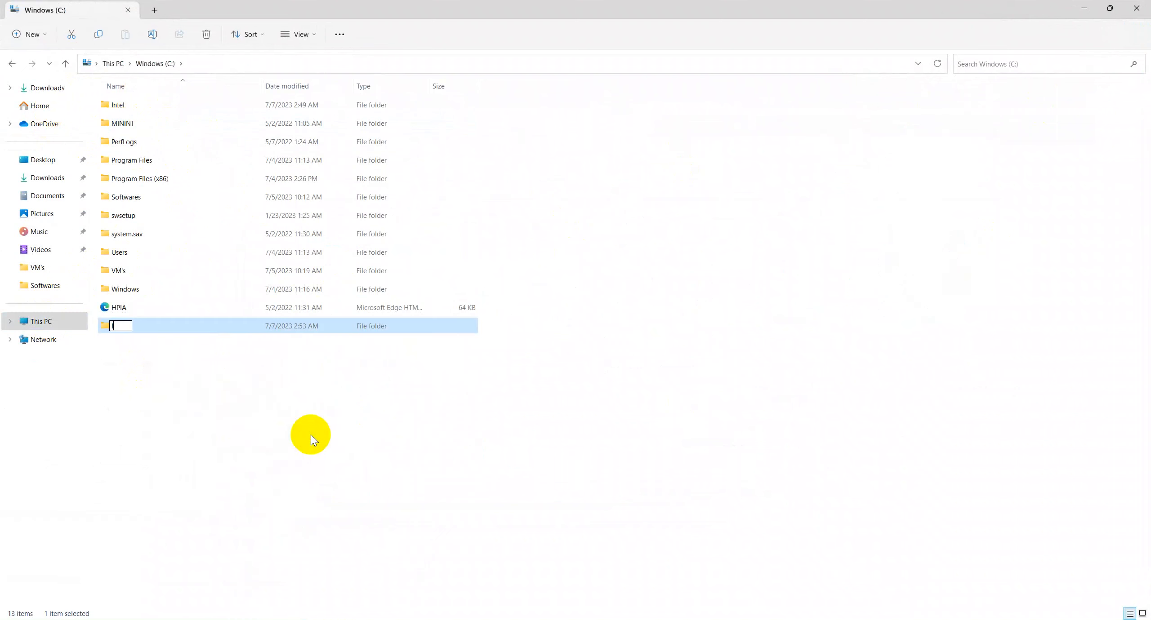
text(T FOlder)
key(BackSpace)
key(BackSpace)
key(BackSpace)
key(BackSpace)
key(BackSpace)
text(older)
key(Return)
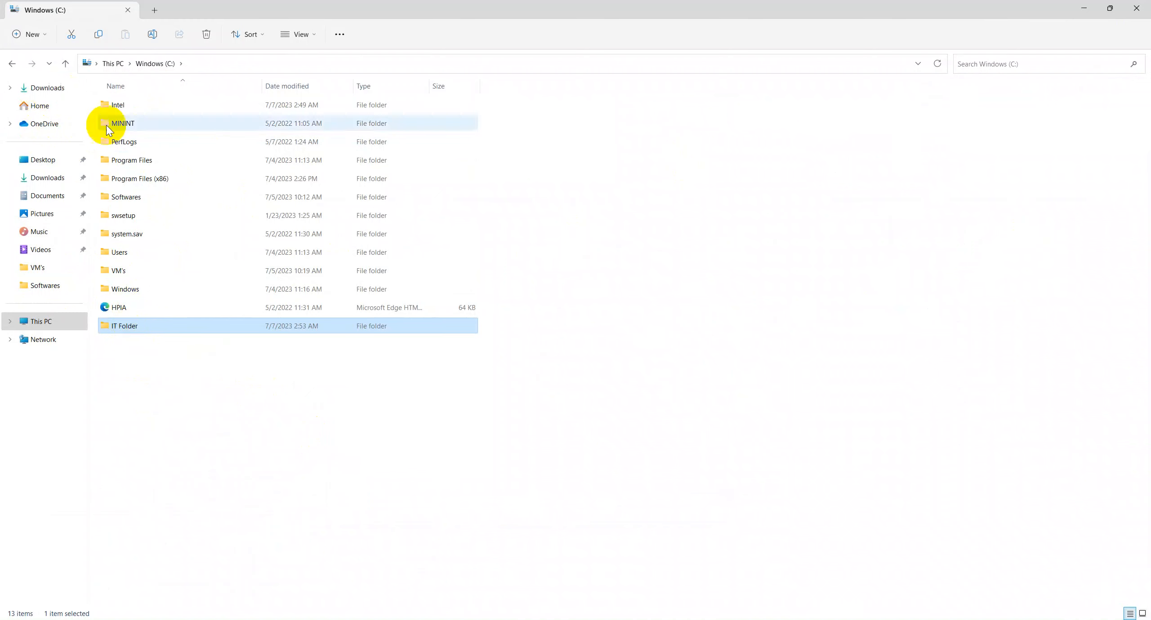
Create a subfolder named "o365" inside IT Folder
double_click(120, 326)
right_click(129, 152)
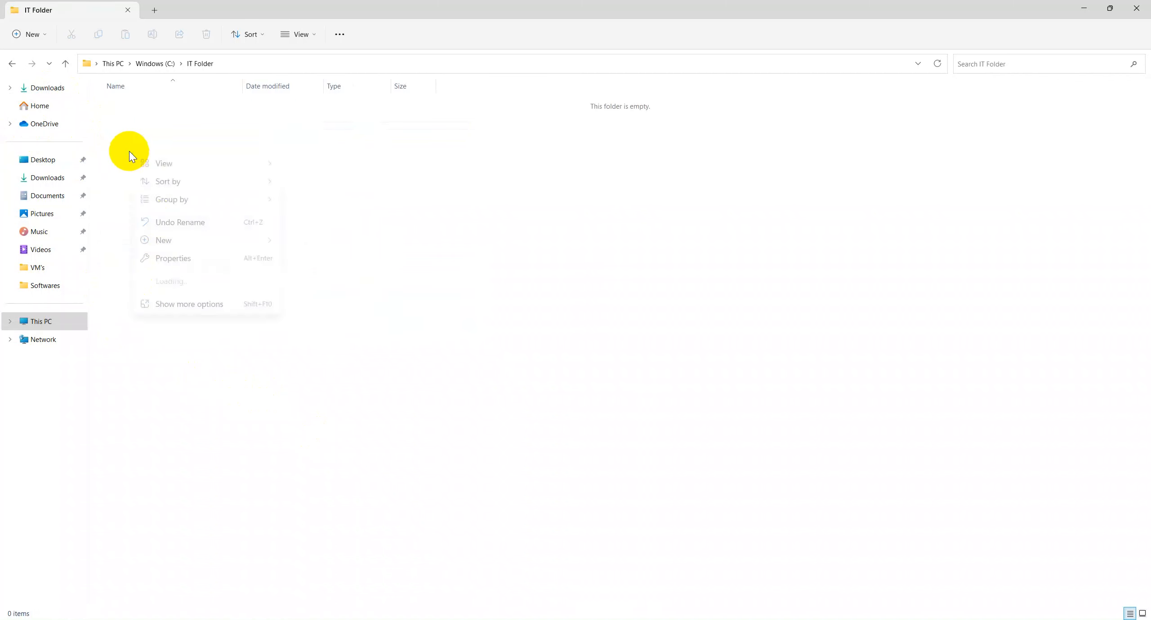
mouse_move(205, 240)
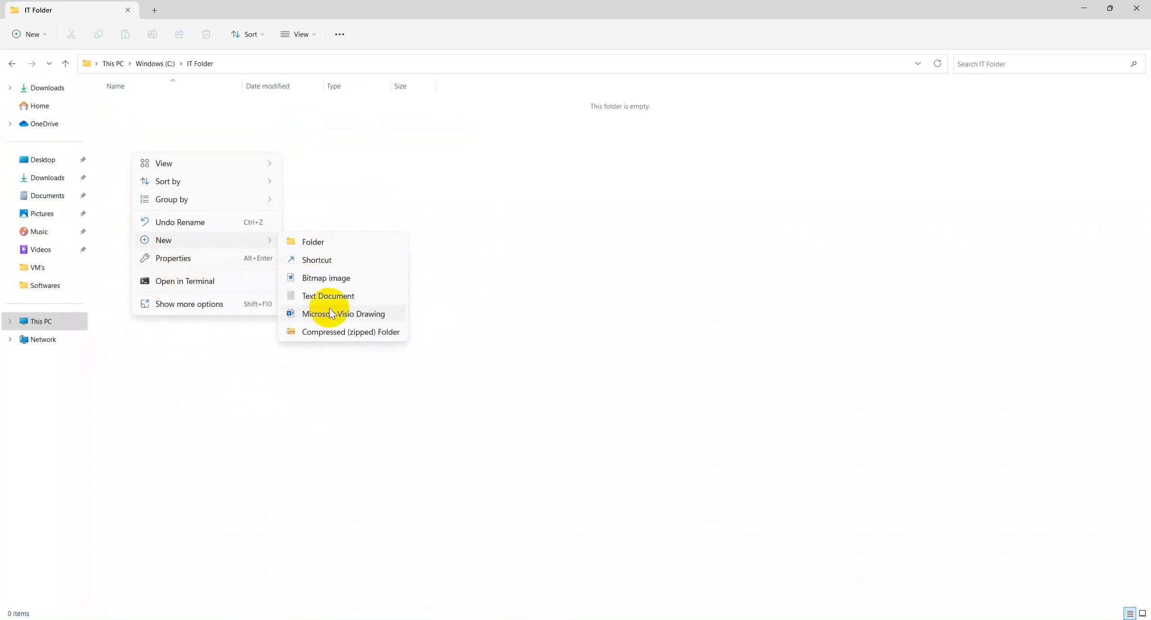
click(307, 246)
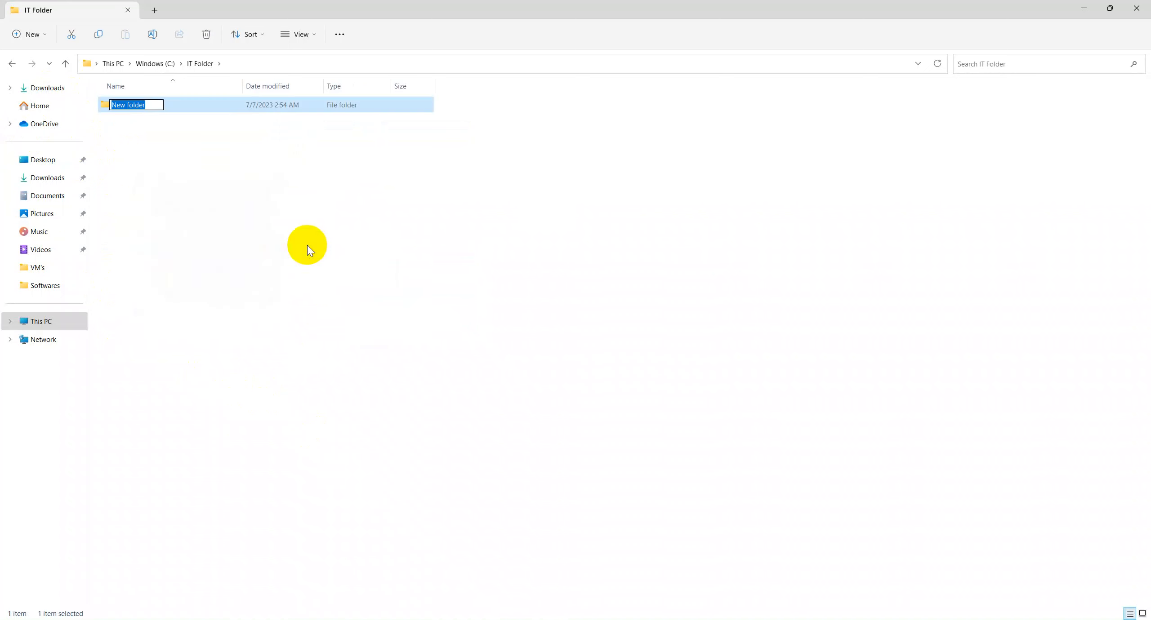
text(0)
key(BackSpace)
text(o365)
key(Return)
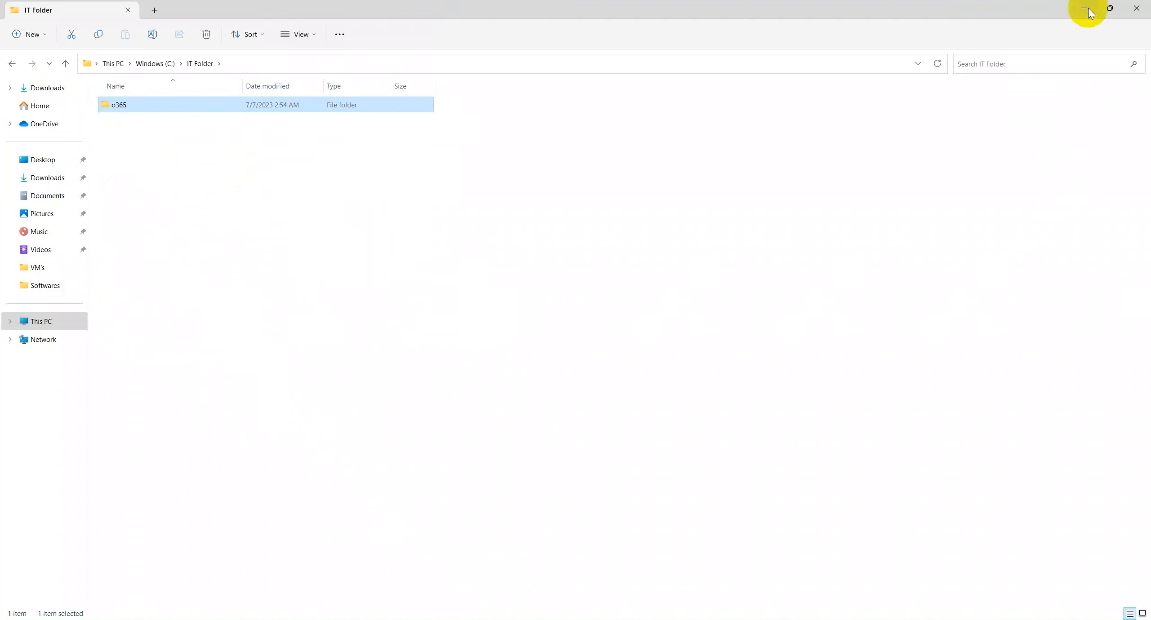
click(45, 89)
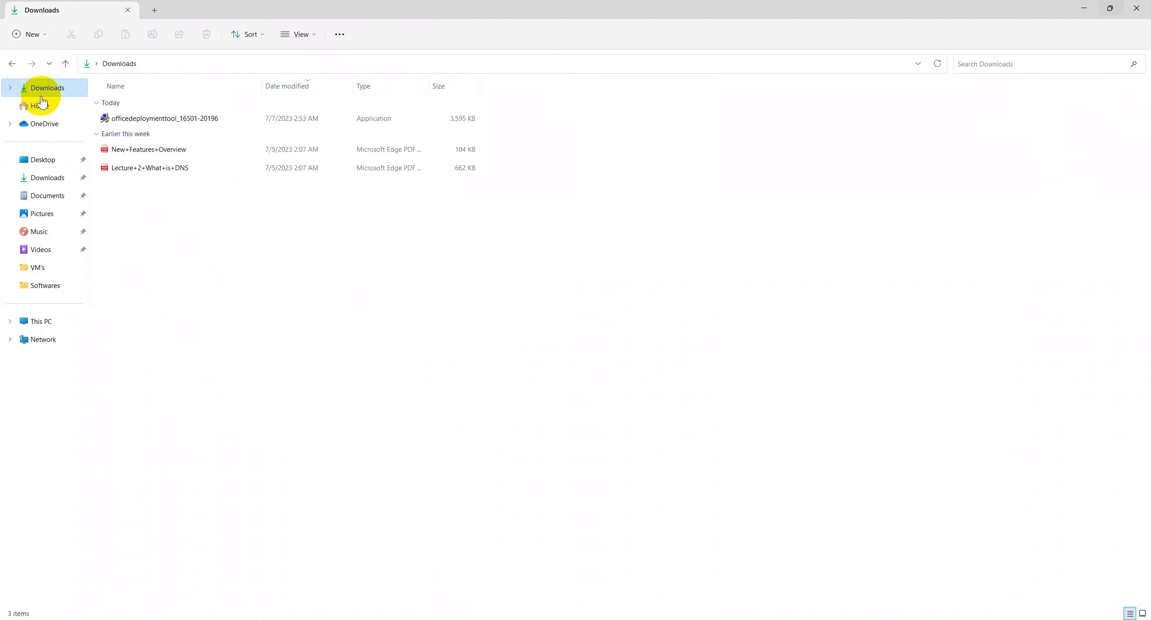
double_click(166, 121)
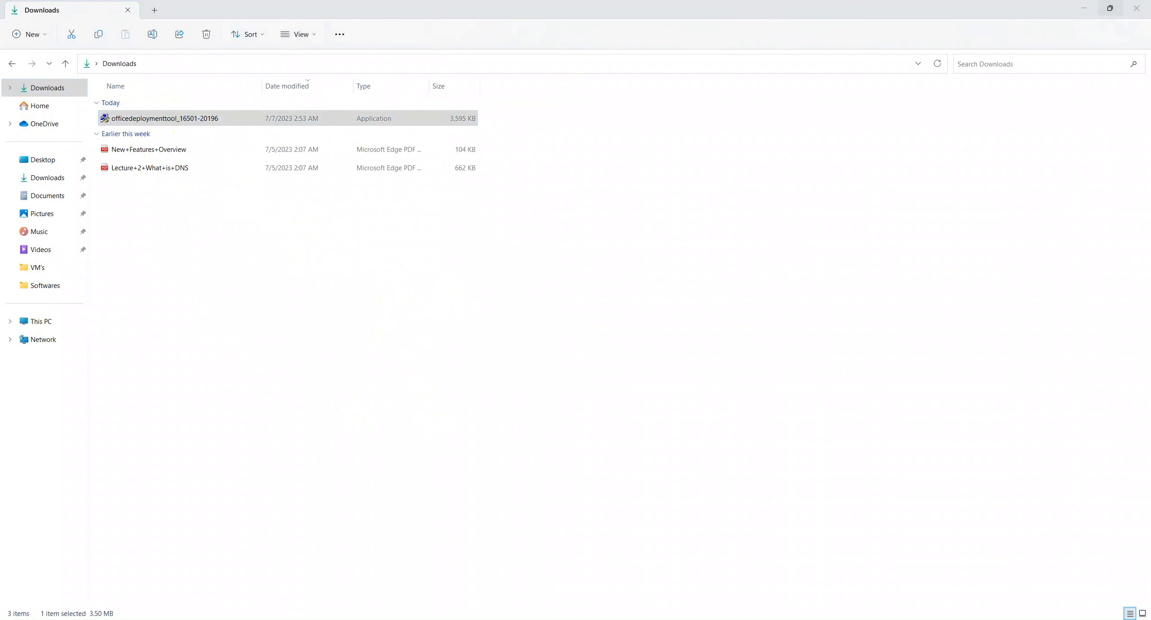
click(381, 427)
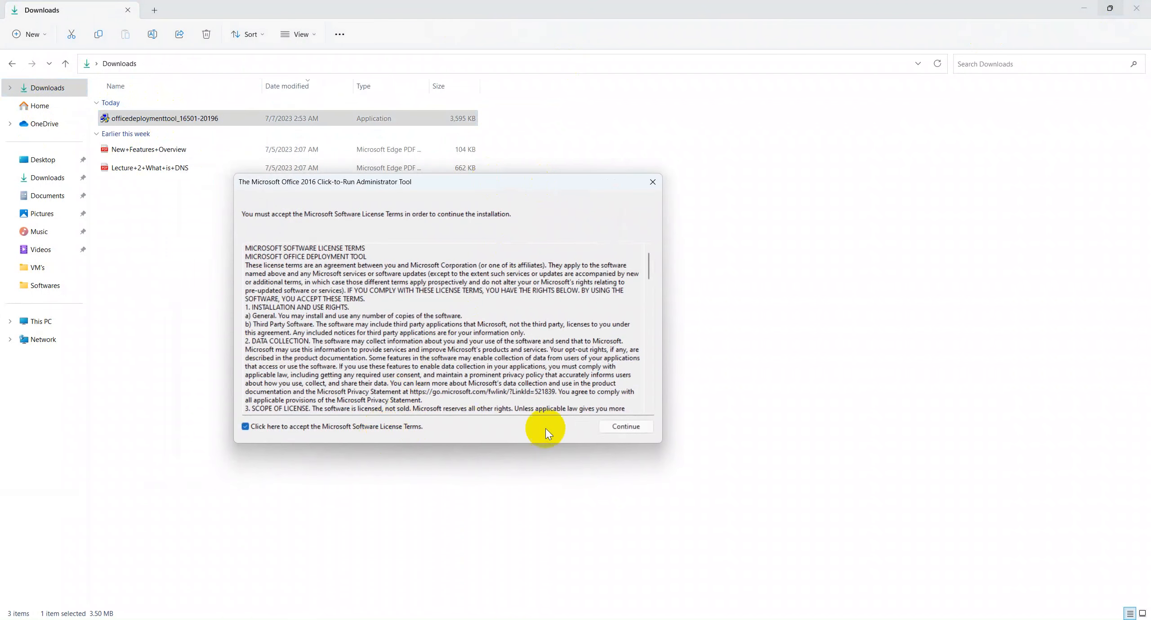
click(628, 427)
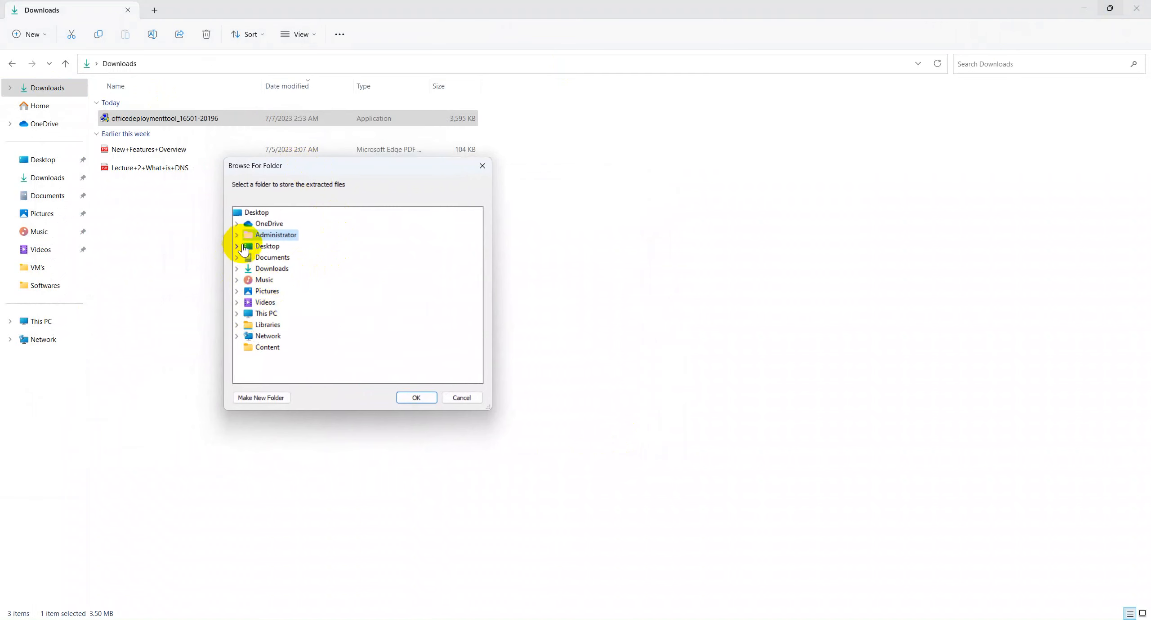
Extract the deployment tool files into the o365 folder inside IT Folder on the C: drive
click(235, 314)
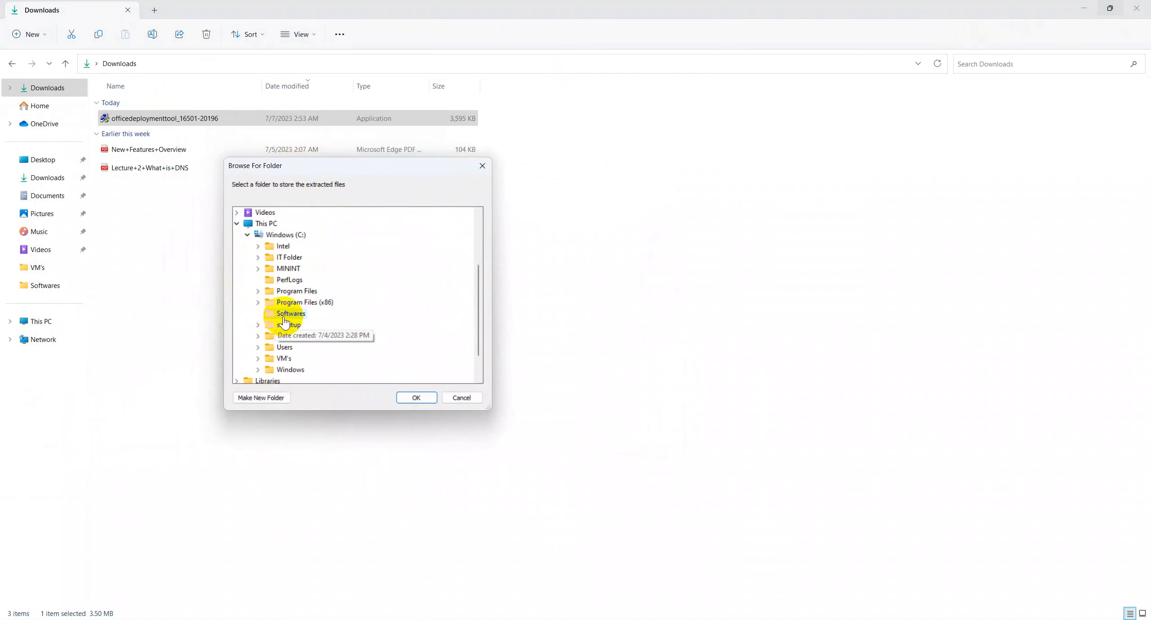
click(289, 258)
click(293, 360)
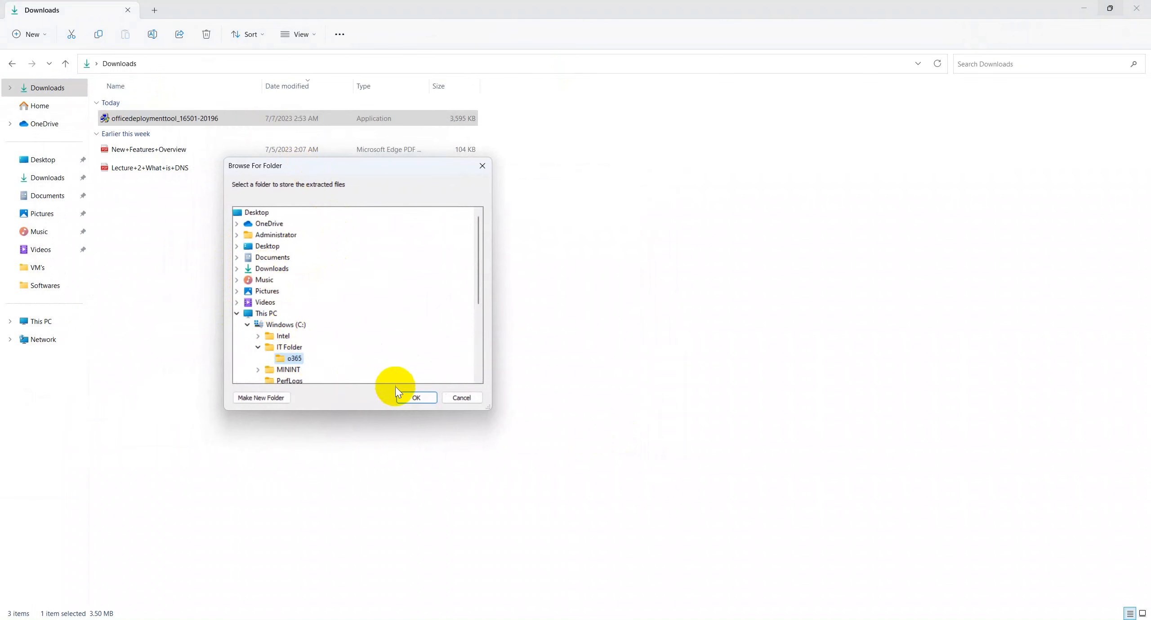
click(421, 398)
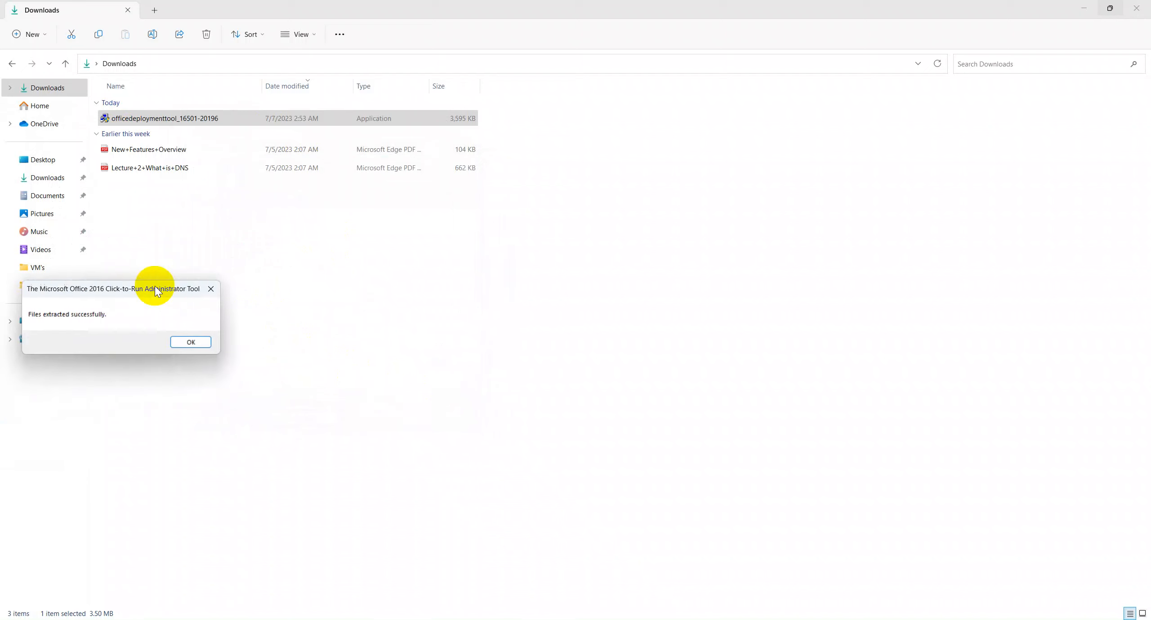
drag(13, 278, 318, 331)
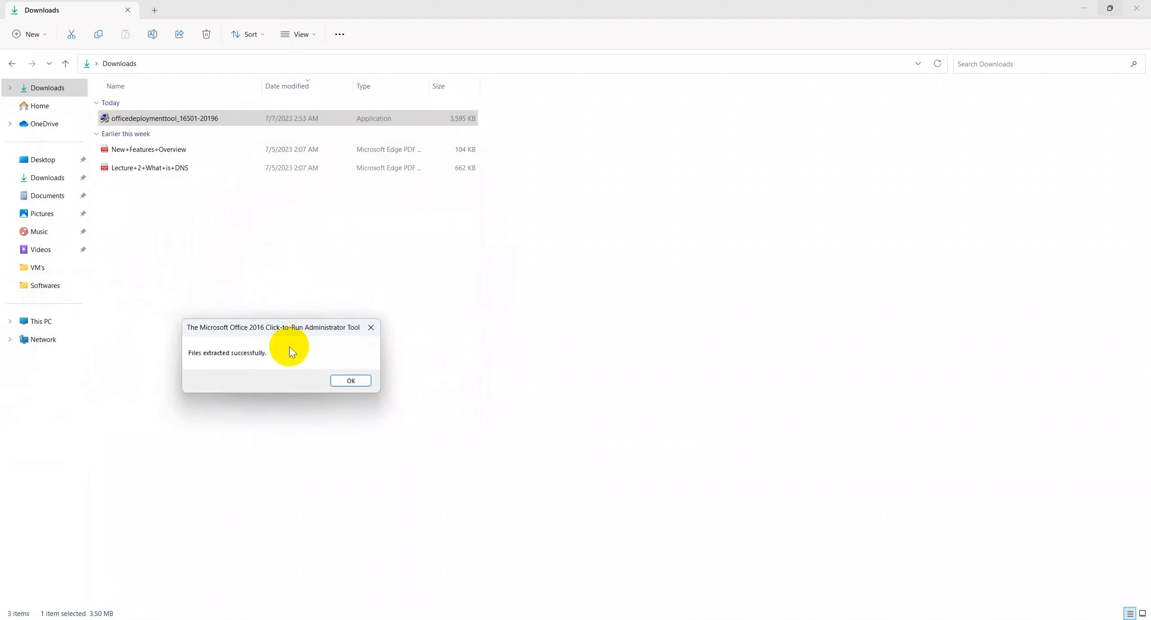
click(354, 381)
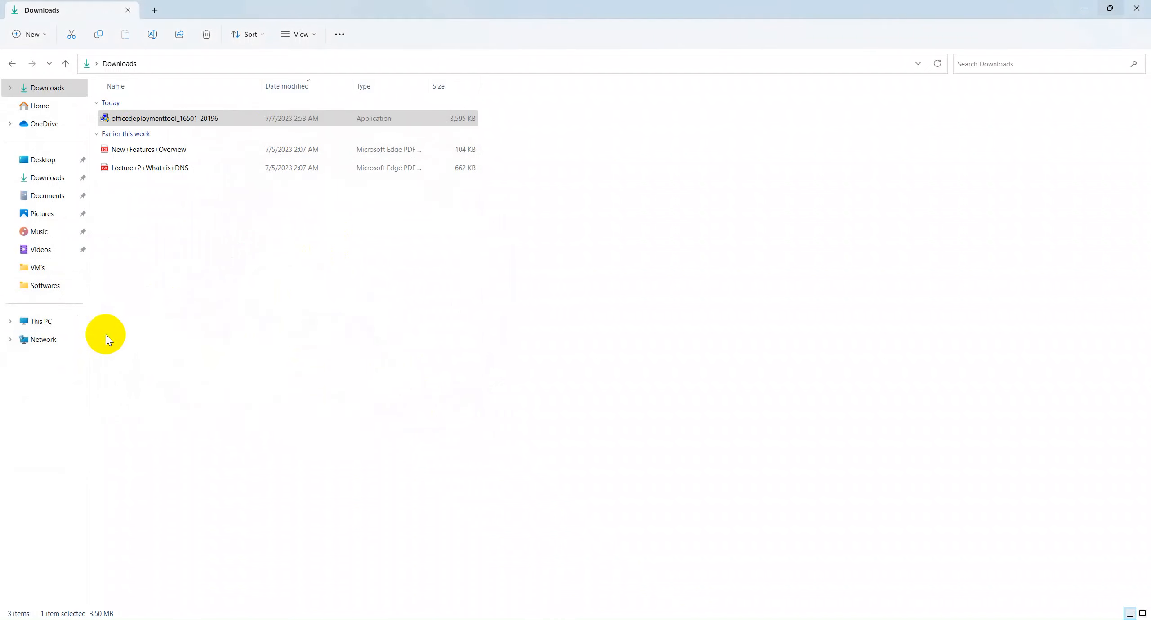
Open the o365 folder inside IT Folder on the Windows (C:) drive and examine the extracted deployment tool files
click(64, 324)
double_click(121, 118)
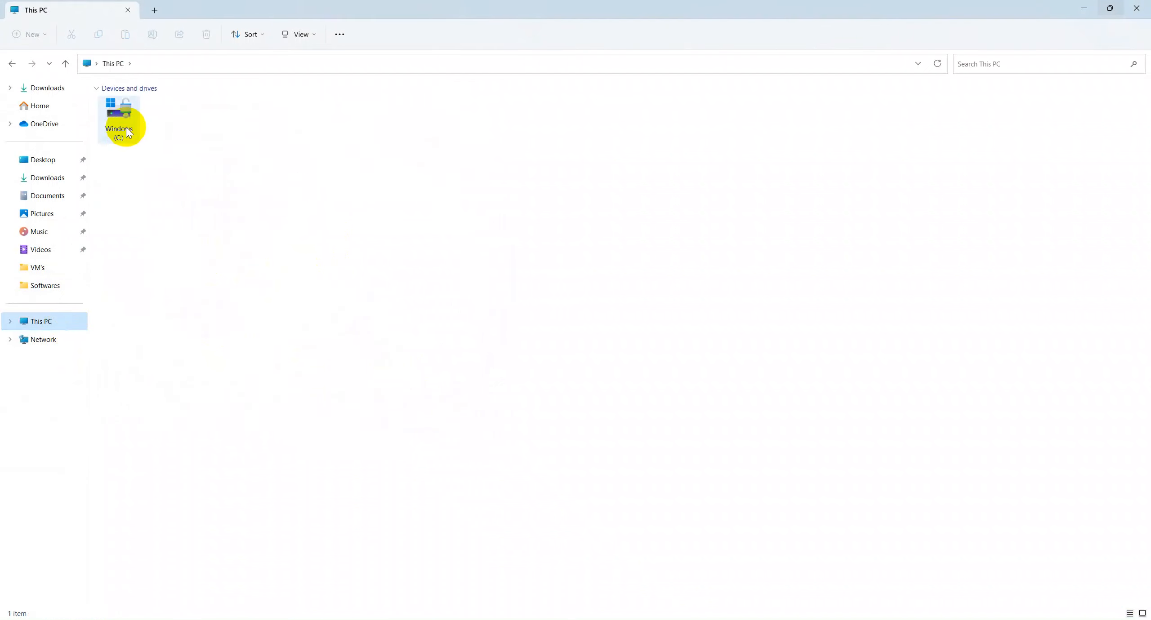
double_click(133, 121)
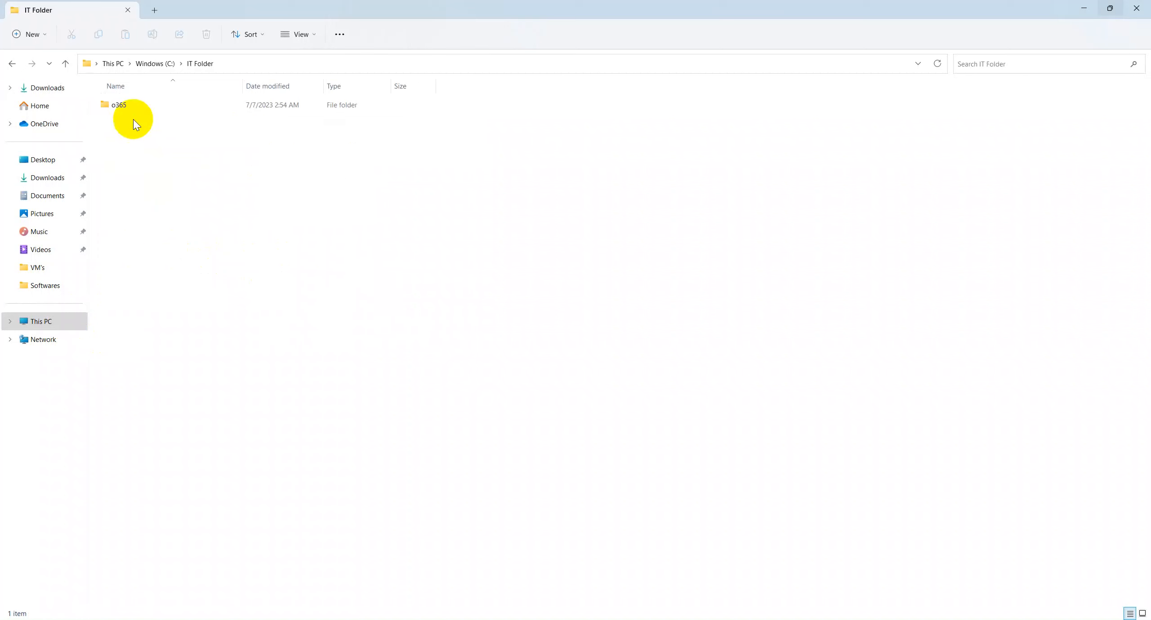
click(124, 106)
double_click(120, 106)
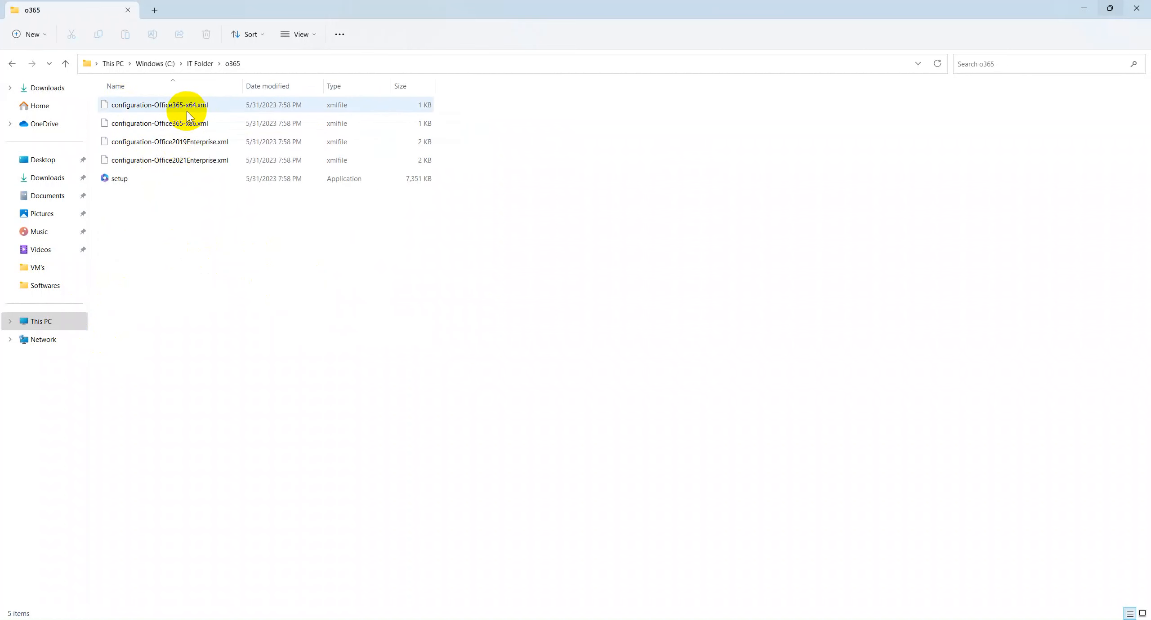
mouse_move(124, 182)
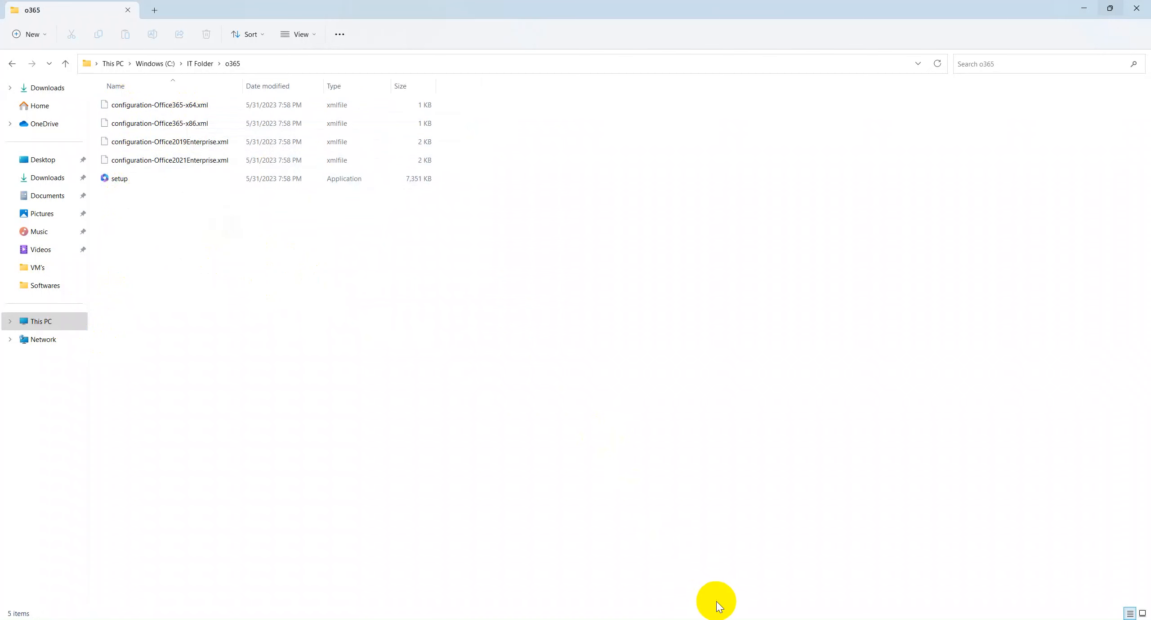
mouse_move(724, 619)
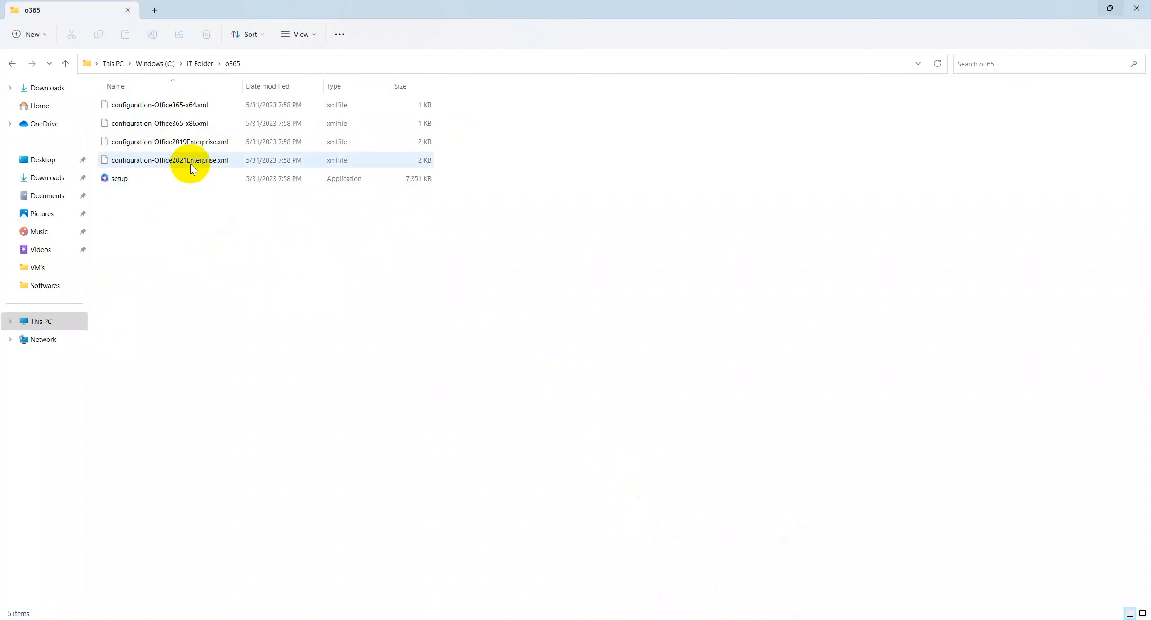
mouse_move(190, 160)
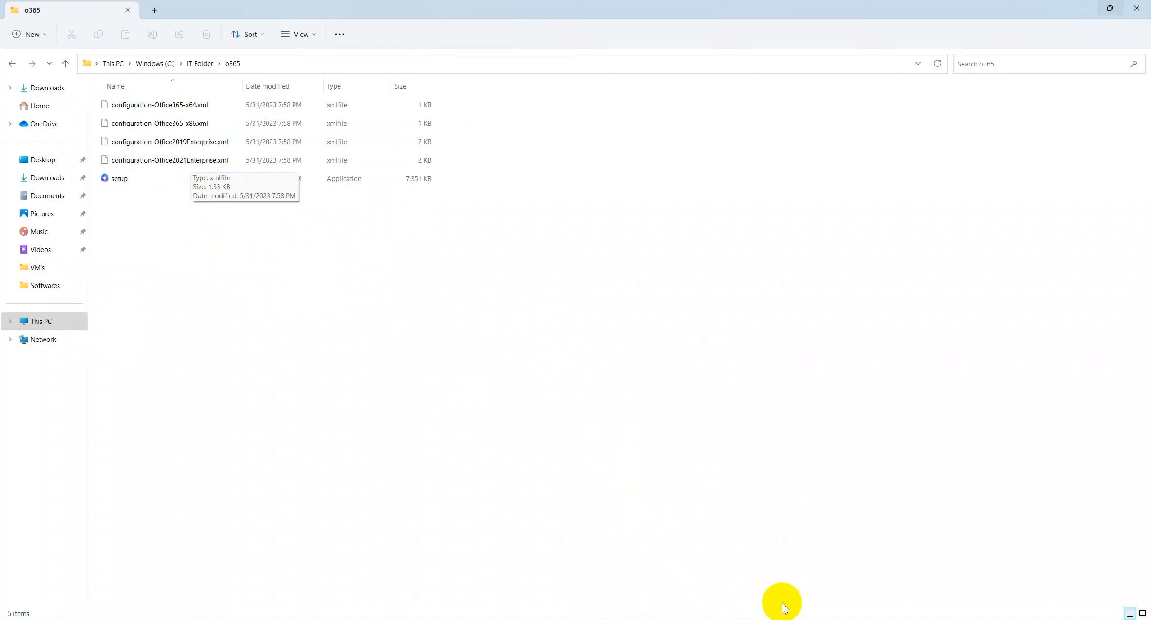
Switch to the Edge browser and go to config.office.com
click(709, 595)
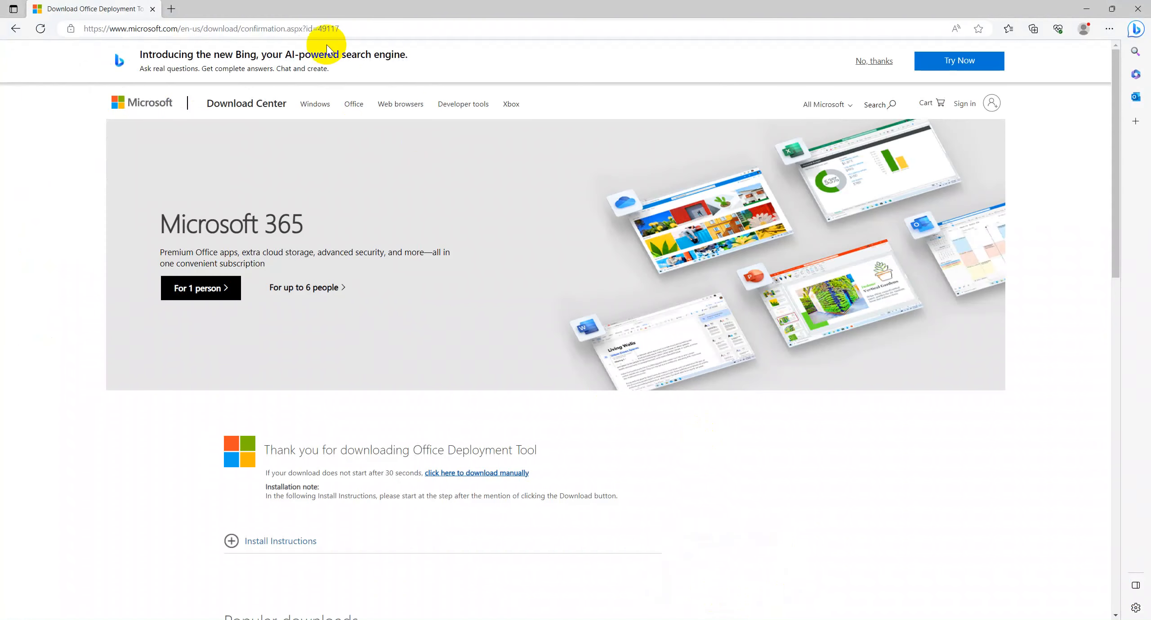
click(350, 30)
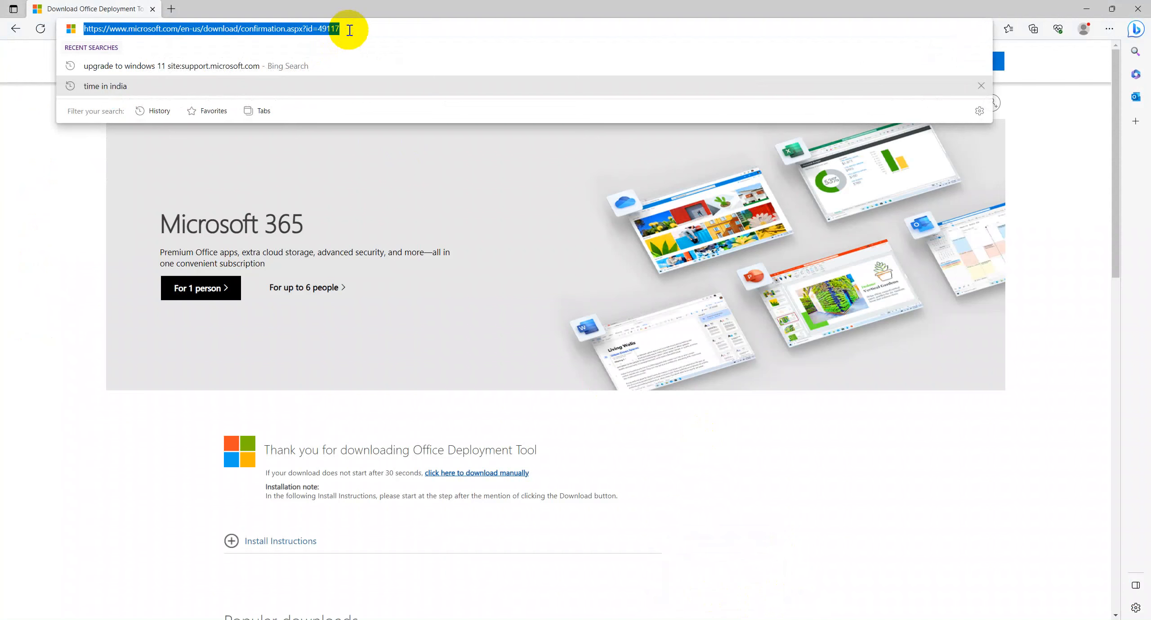
key(BackSpace)
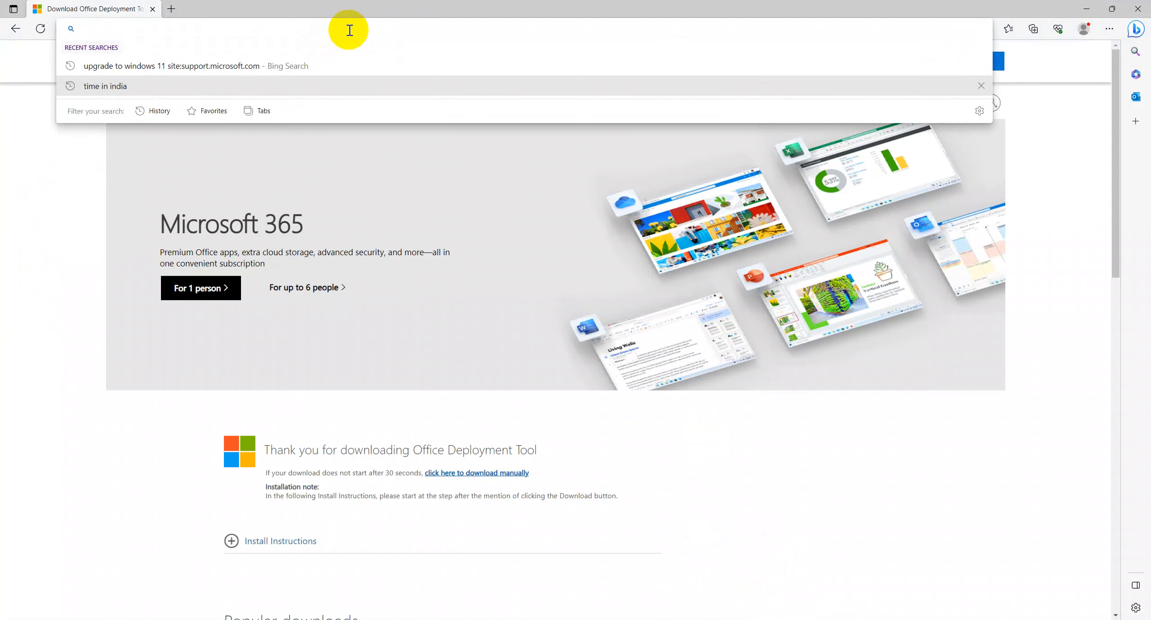
text(config.office.com)
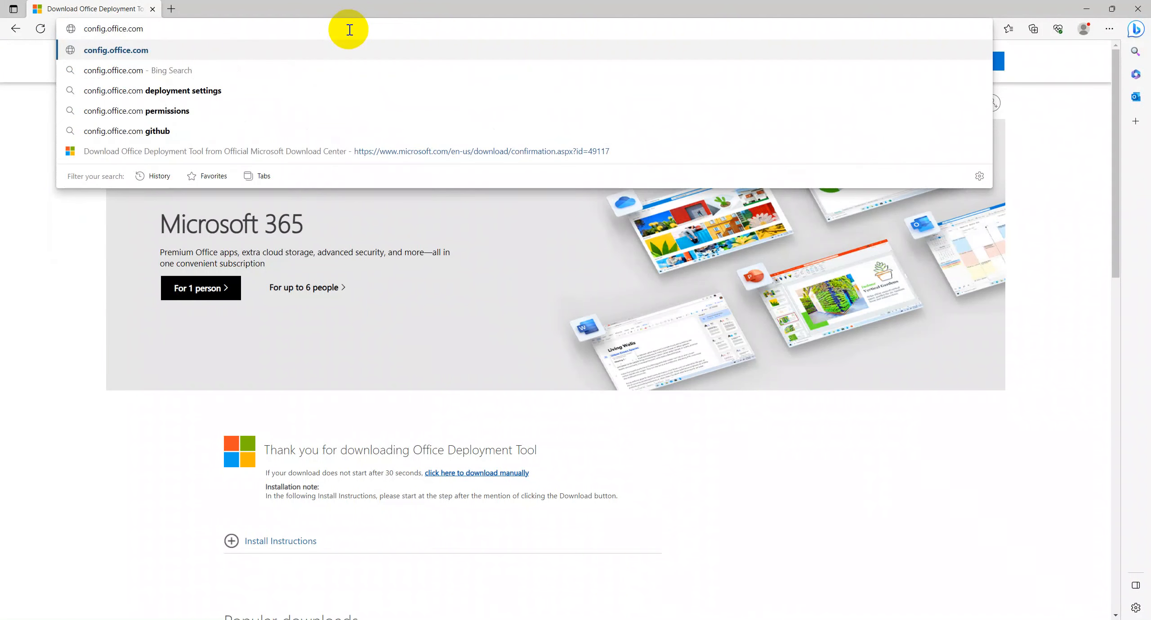
key(Return)
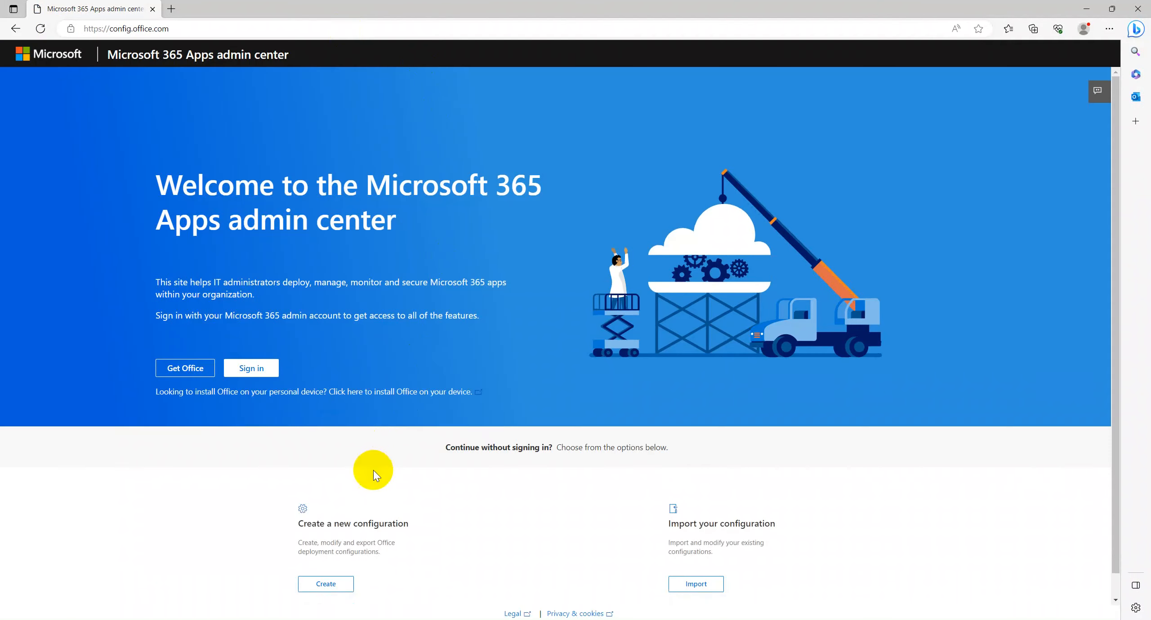
Create a new configuration without signing in and select Microsoft 365 Apps for enterprise as the Office suite
scroll(496, 494, down, 1)
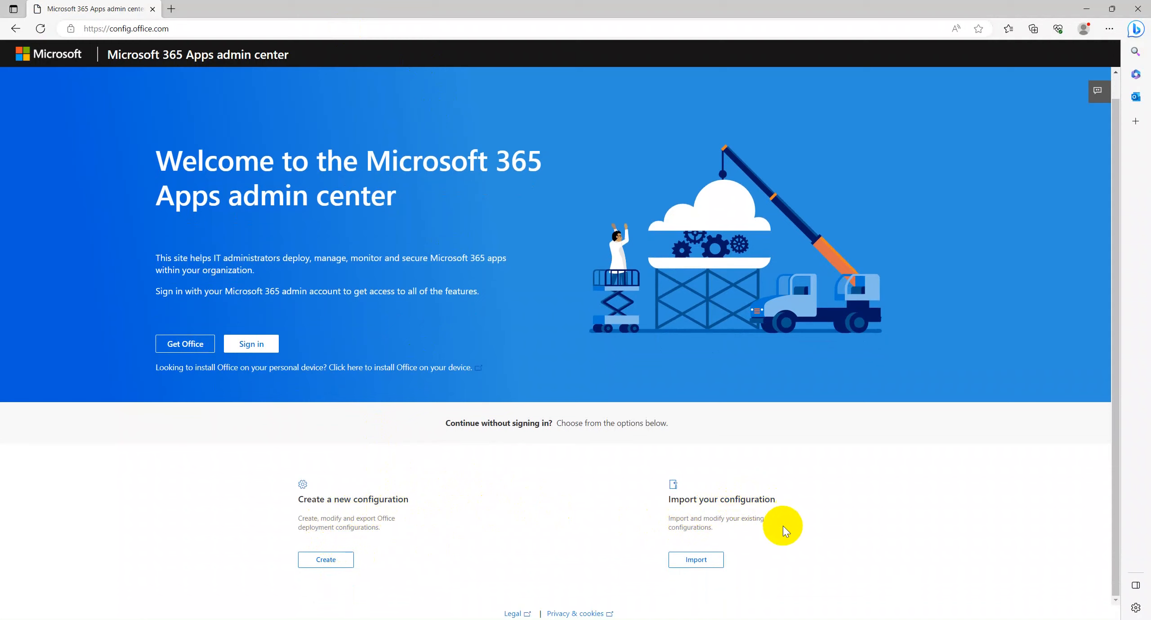
click(334, 560)
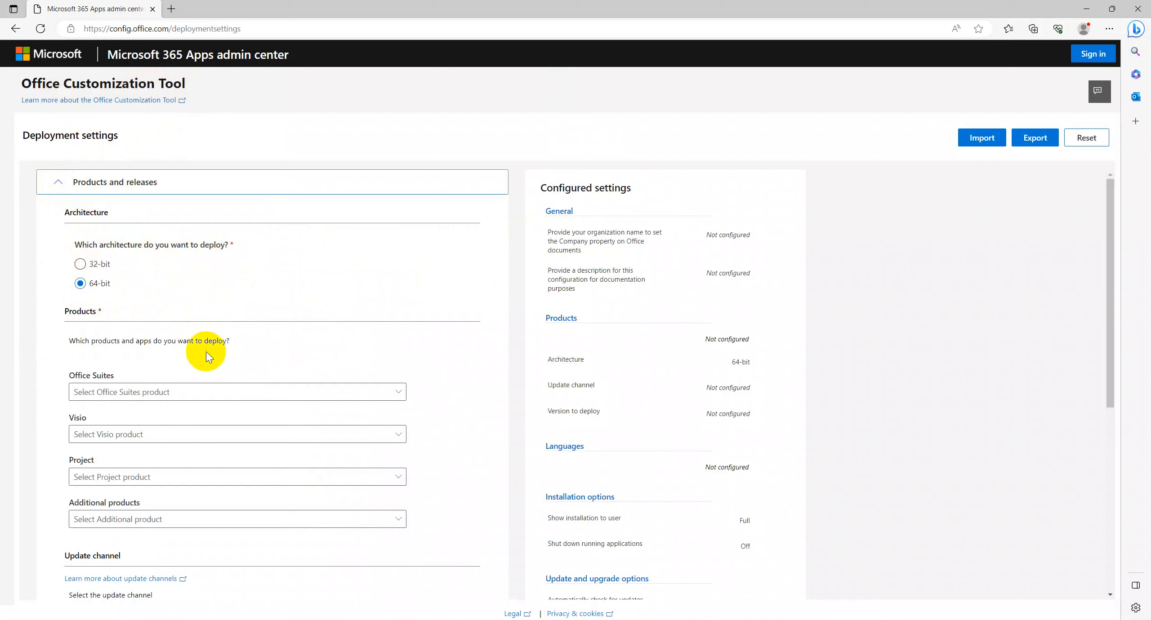
scroll(424, 357, down, 1)
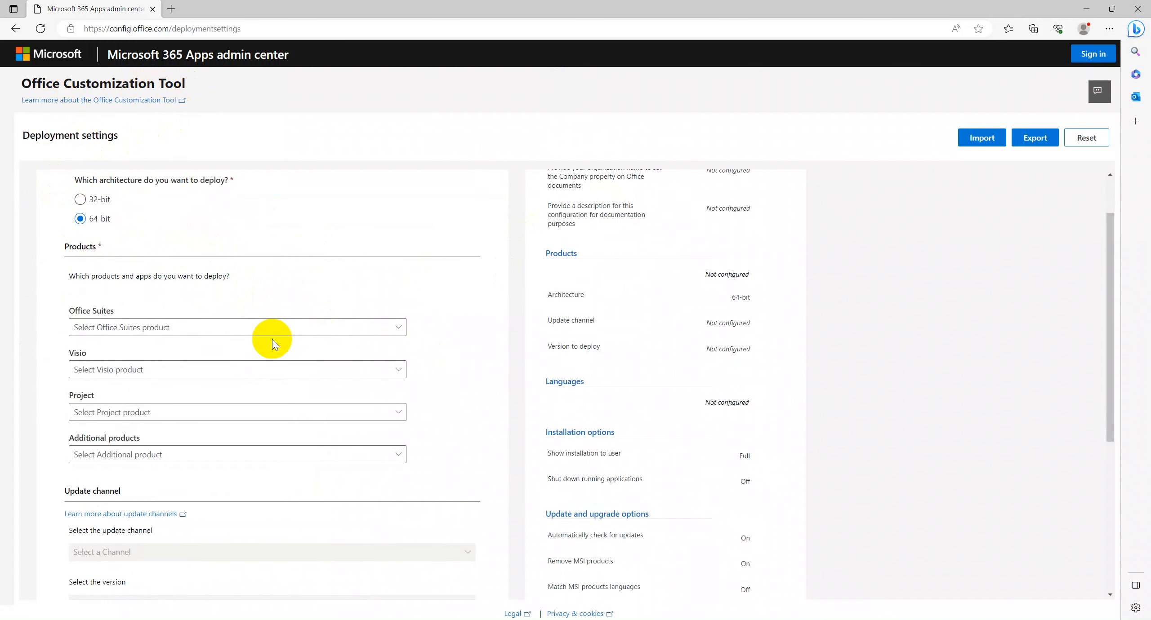
click(318, 333)
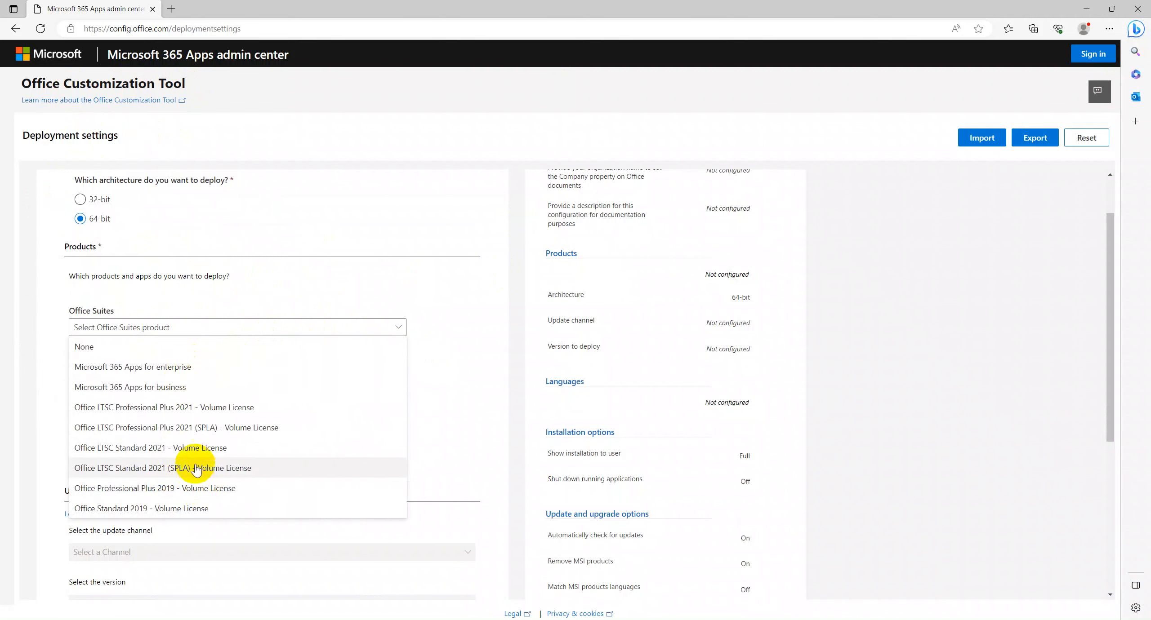
click(181, 368)
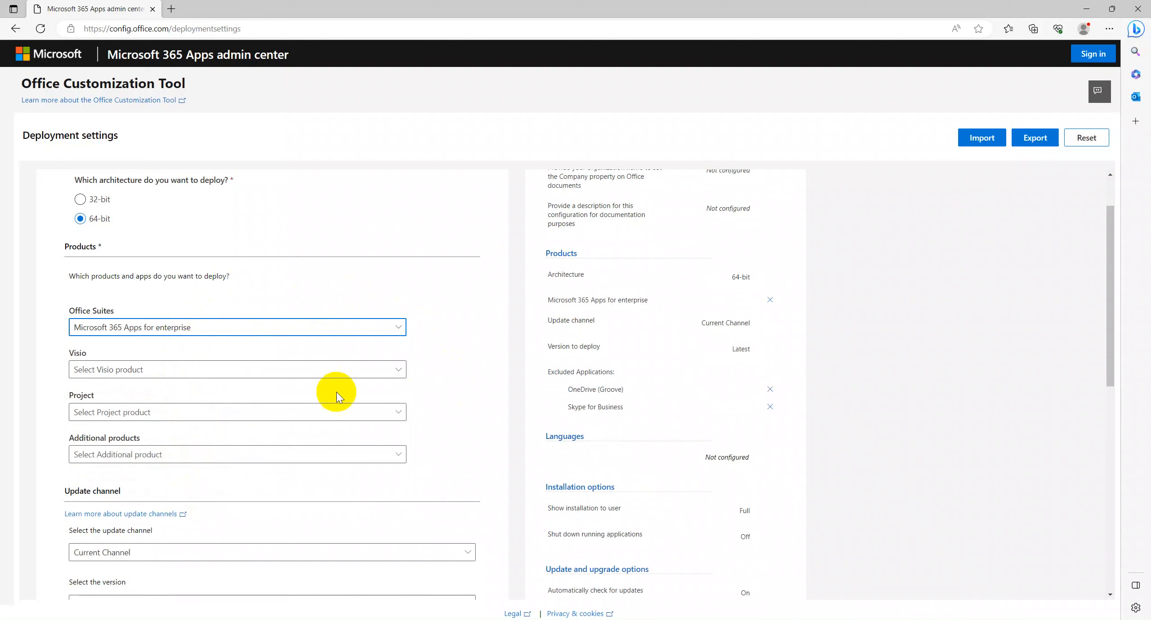
Review the available Visio, Project and additional product options without selecting any
click(283, 372)
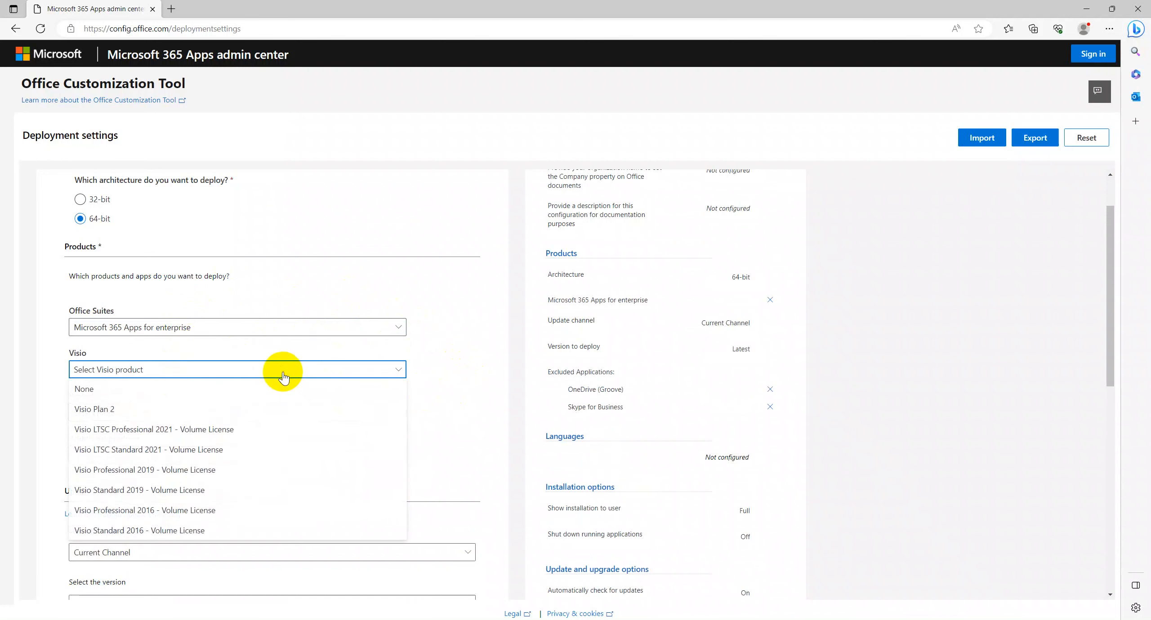
click(283, 371)
click(244, 411)
click(244, 414)
click(186, 453)
click(186, 453)
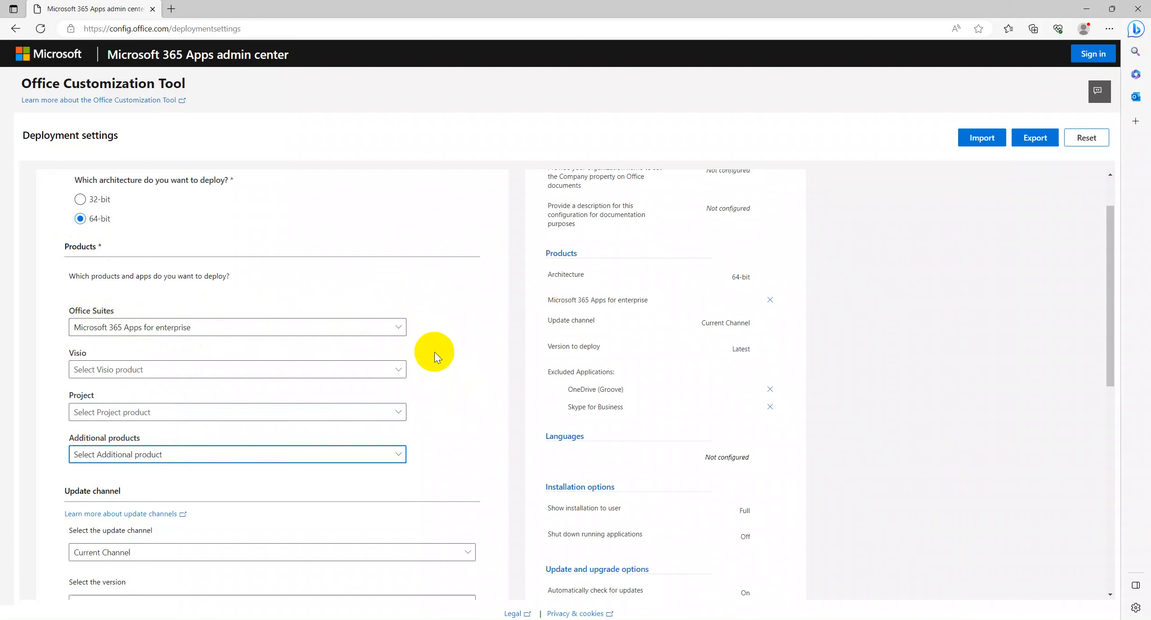
Select Current Channel as the update channel and keep Latest as the version to deploy
scroll(435, 353, down, 1)
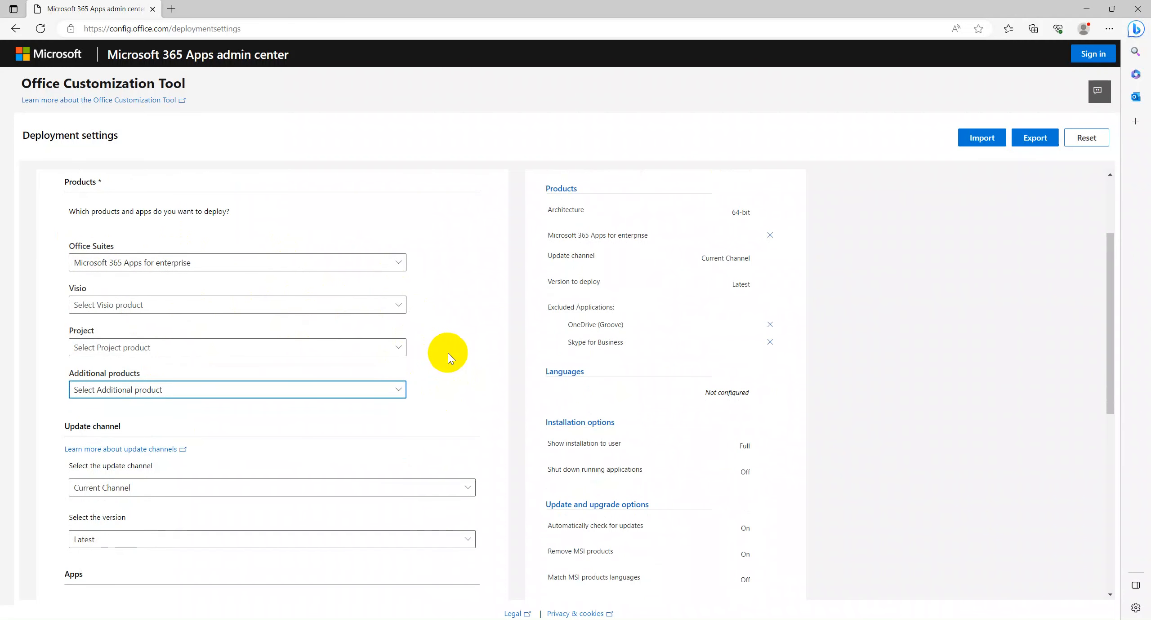
scroll(447, 352, down, 1)
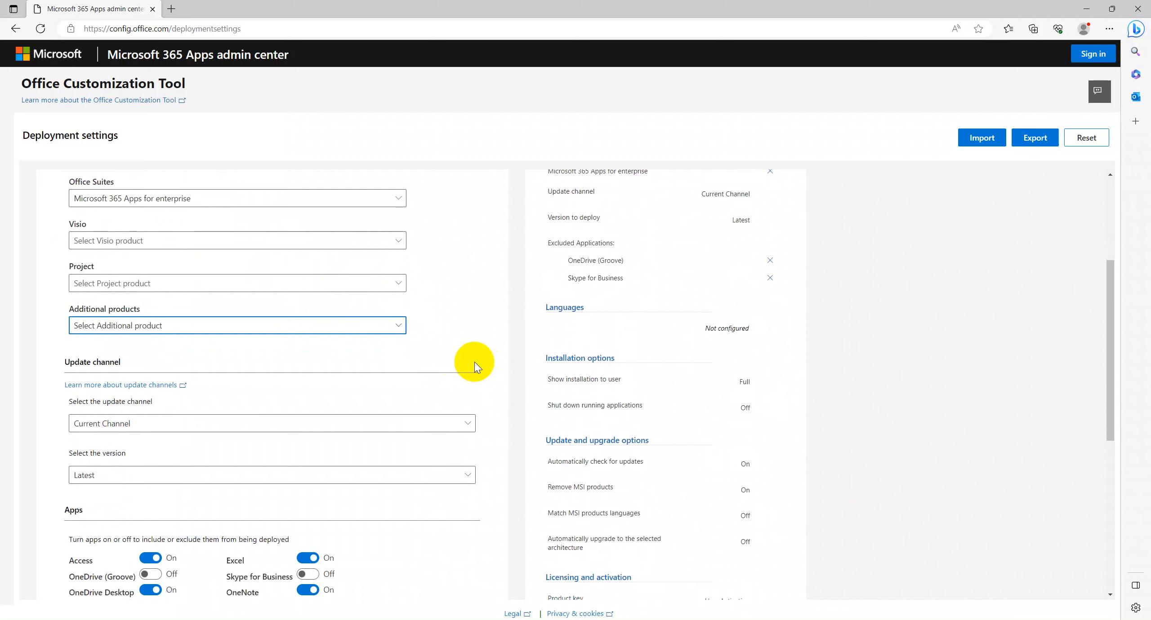
scroll(473, 363, down, 1)
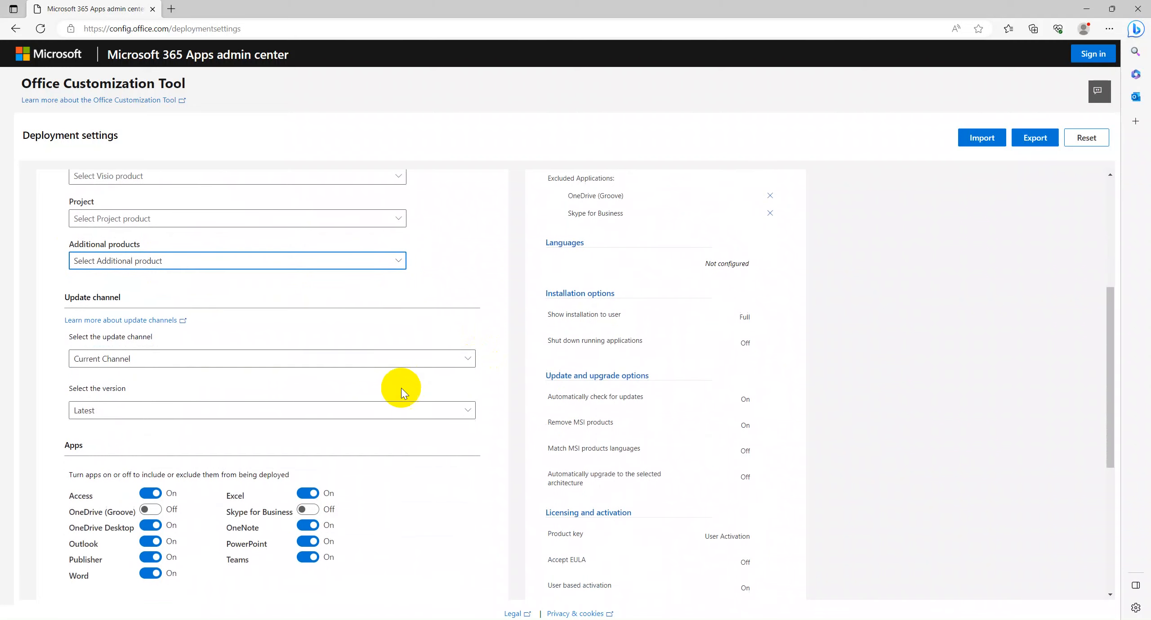
click(208, 362)
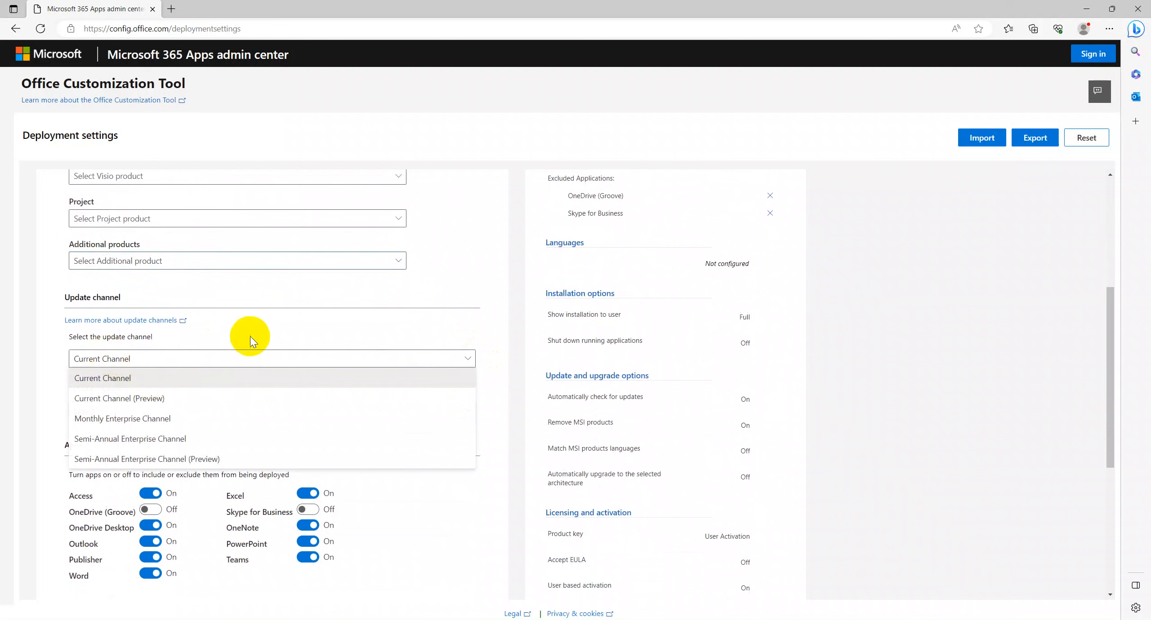
click(153, 378)
click(153, 406)
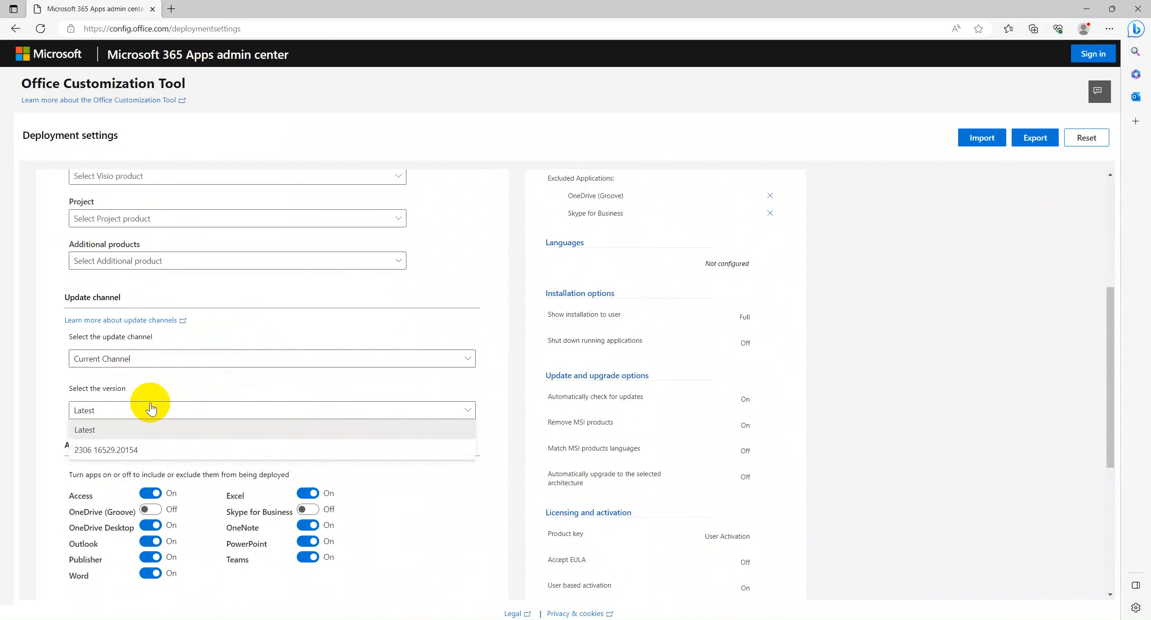
click(152, 409)
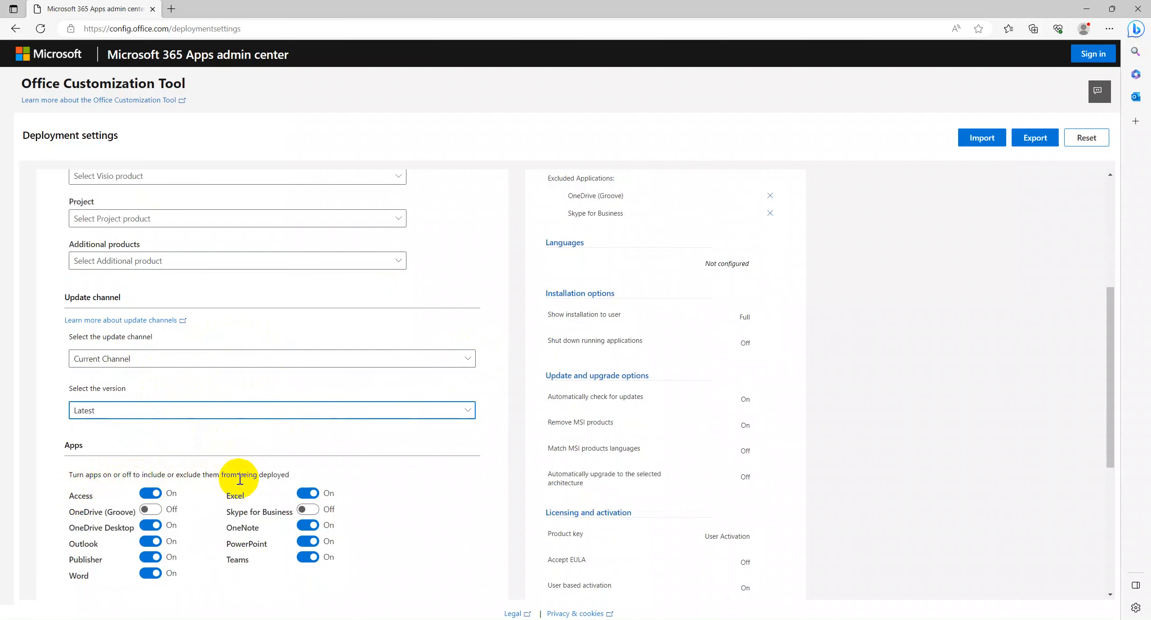
Exclude Access, OneDrive Desktop, Outlook, Publisher, Word, OneNote, PowerPoint and Teams from the deployment, keeping Excel included
scroll(417, 531, down, 2)
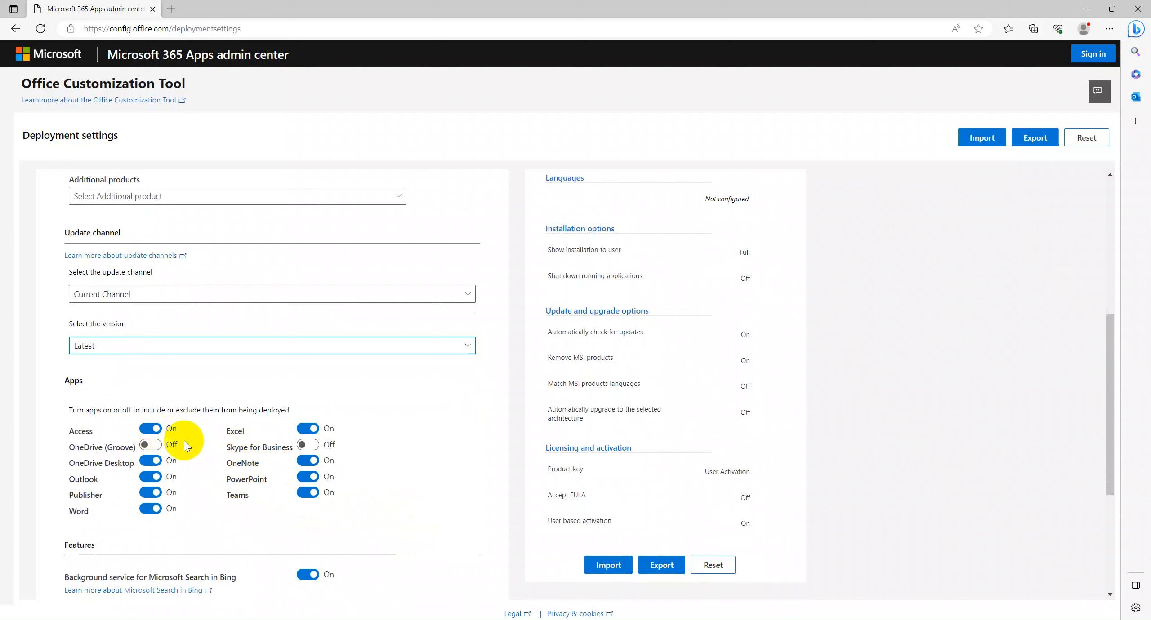
click(150, 431)
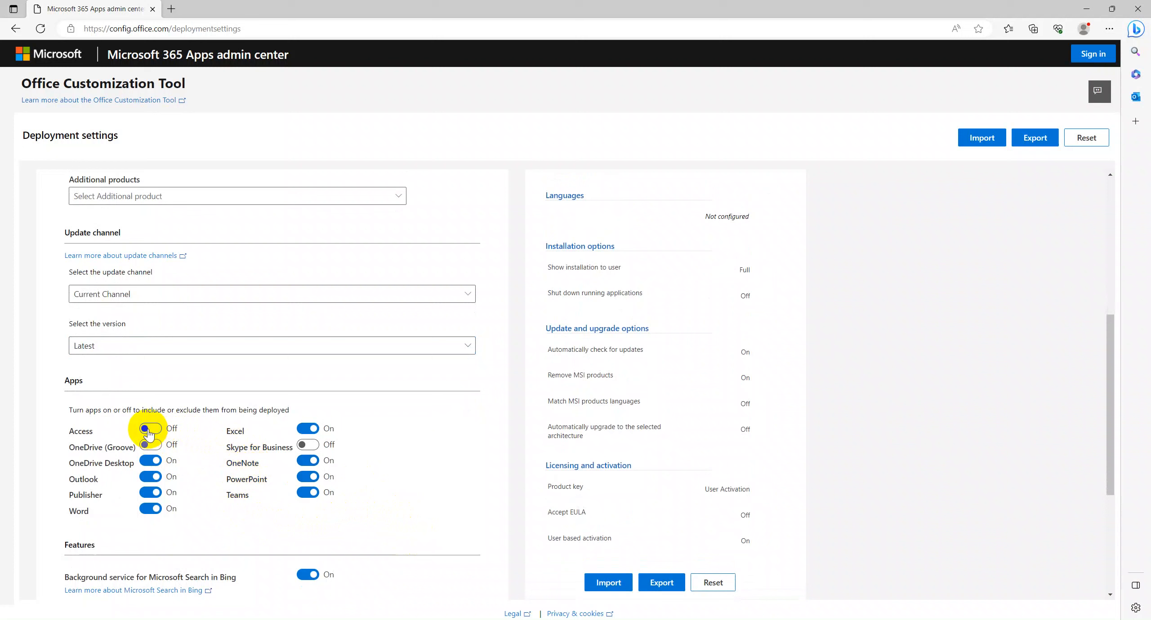
click(148, 463)
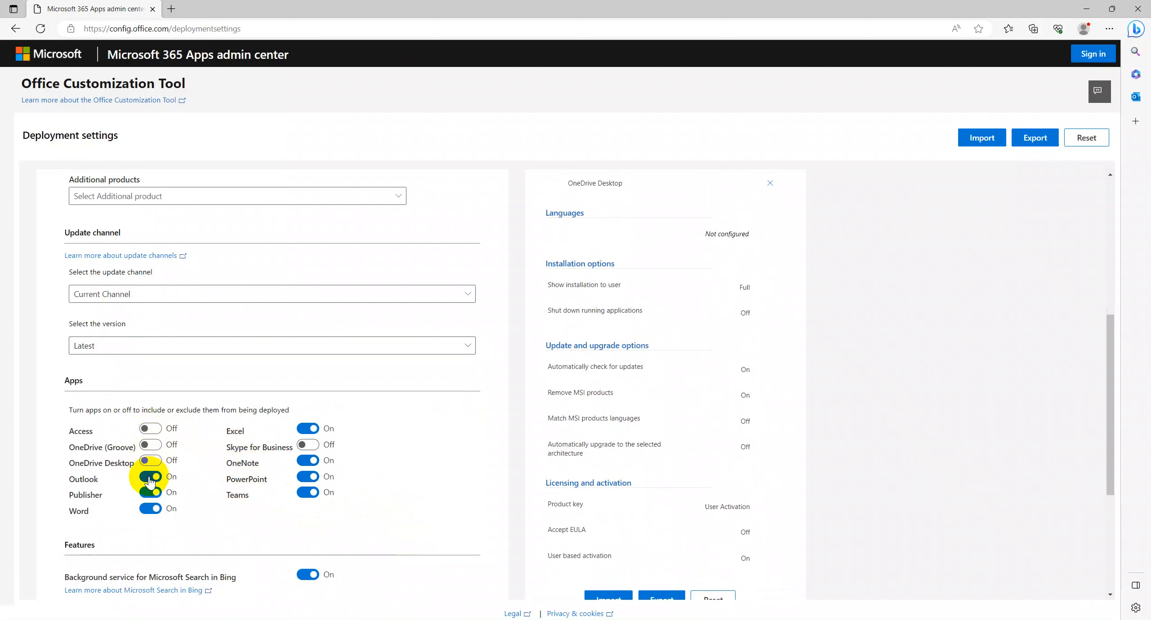
click(150, 478)
click(149, 493)
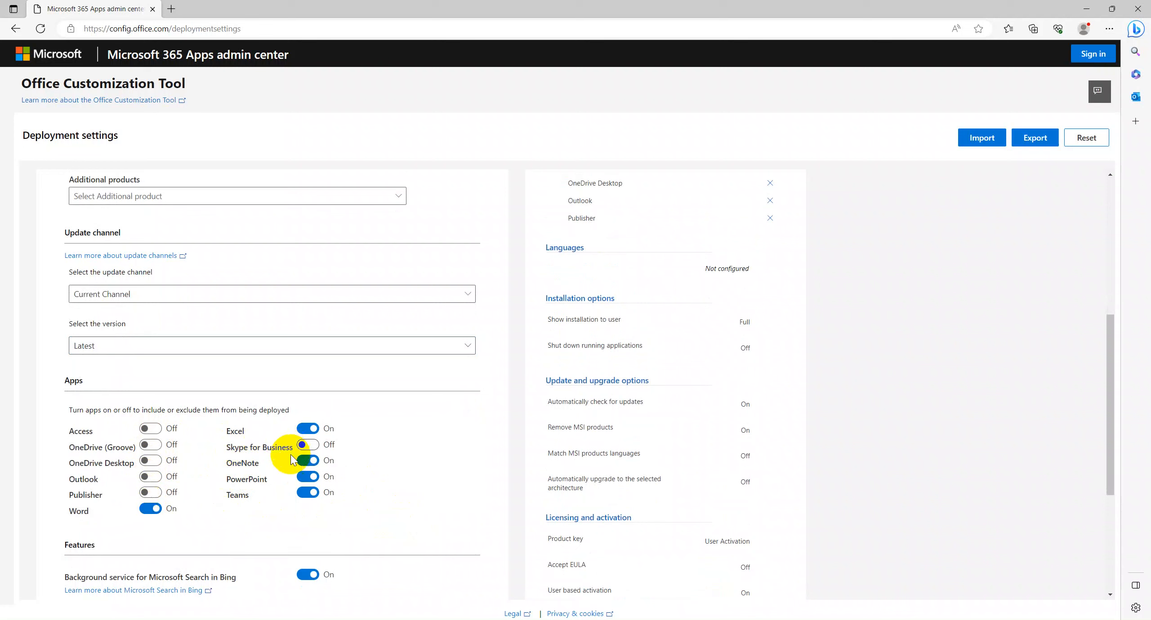
click(147, 513)
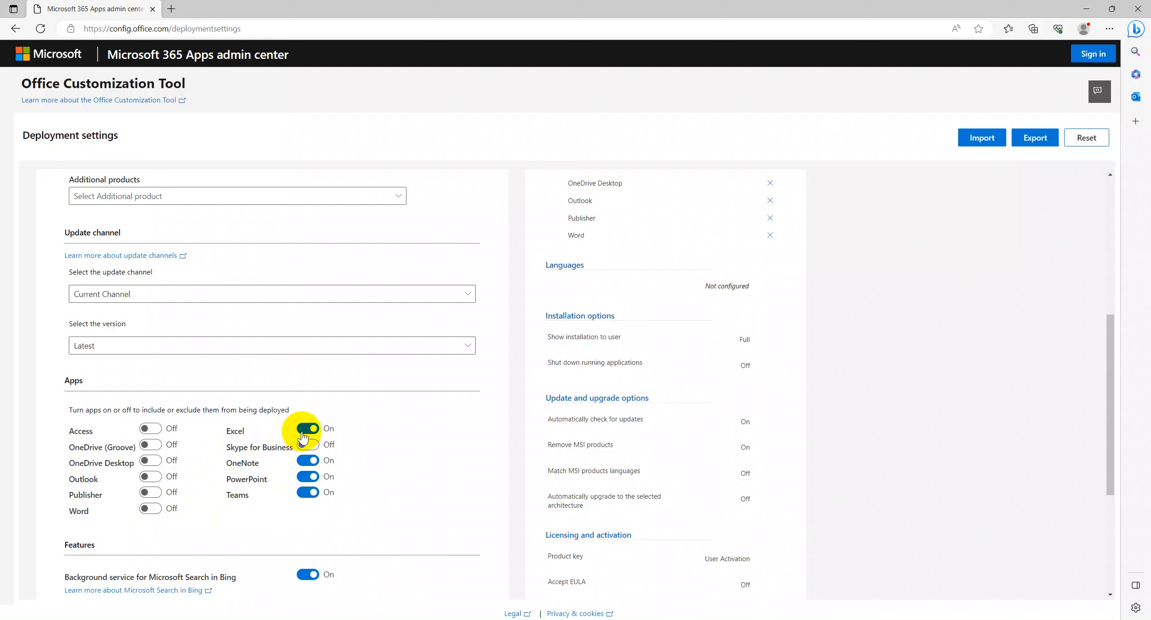
click(306, 466)
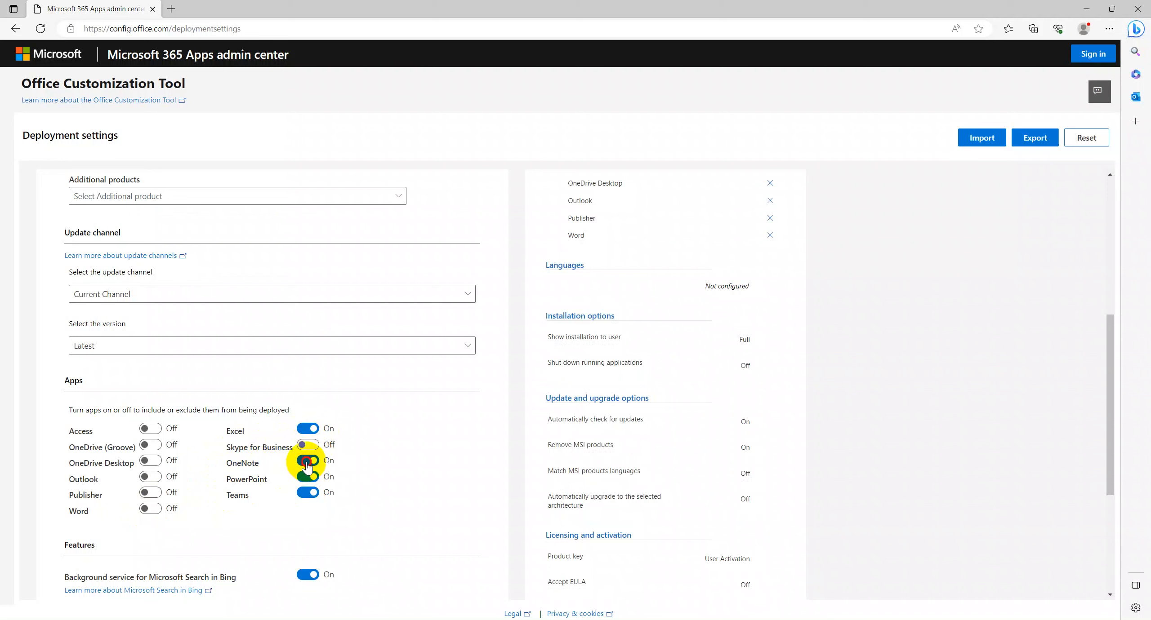
click(307, 477)
click(304, 493)
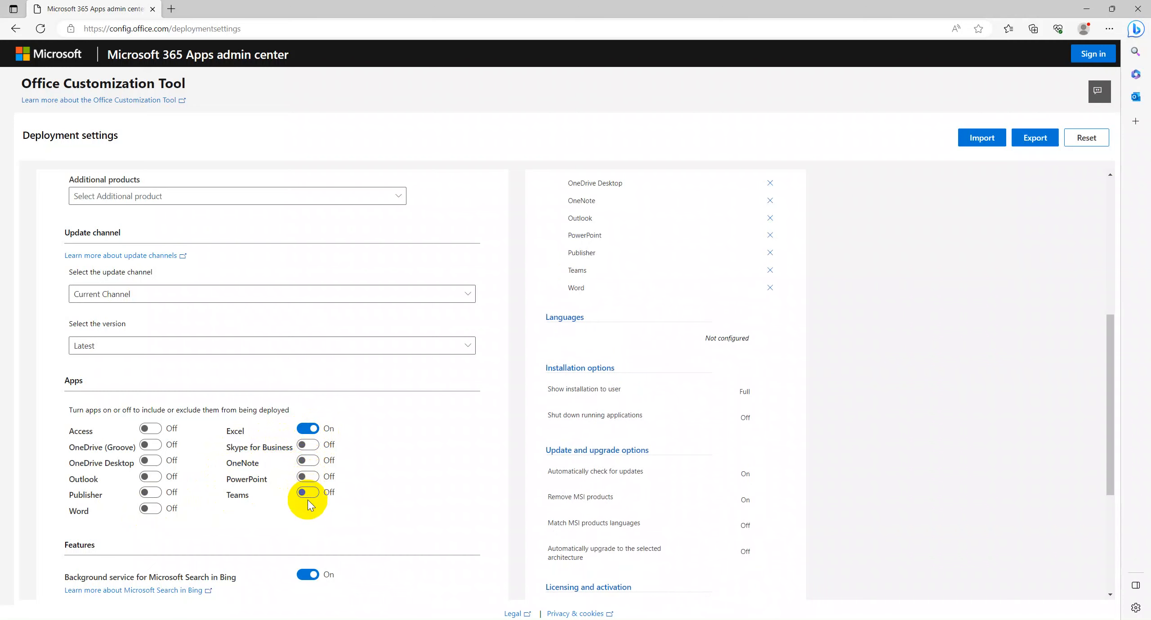
scroll(297, 495, down, 1)
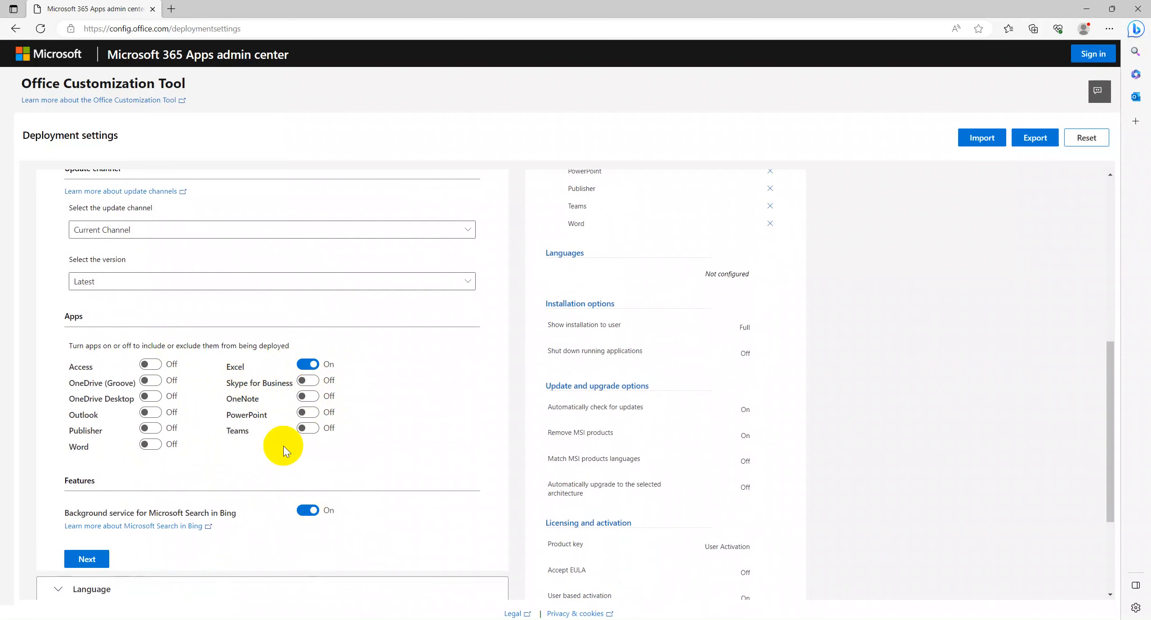
click(157, 448)
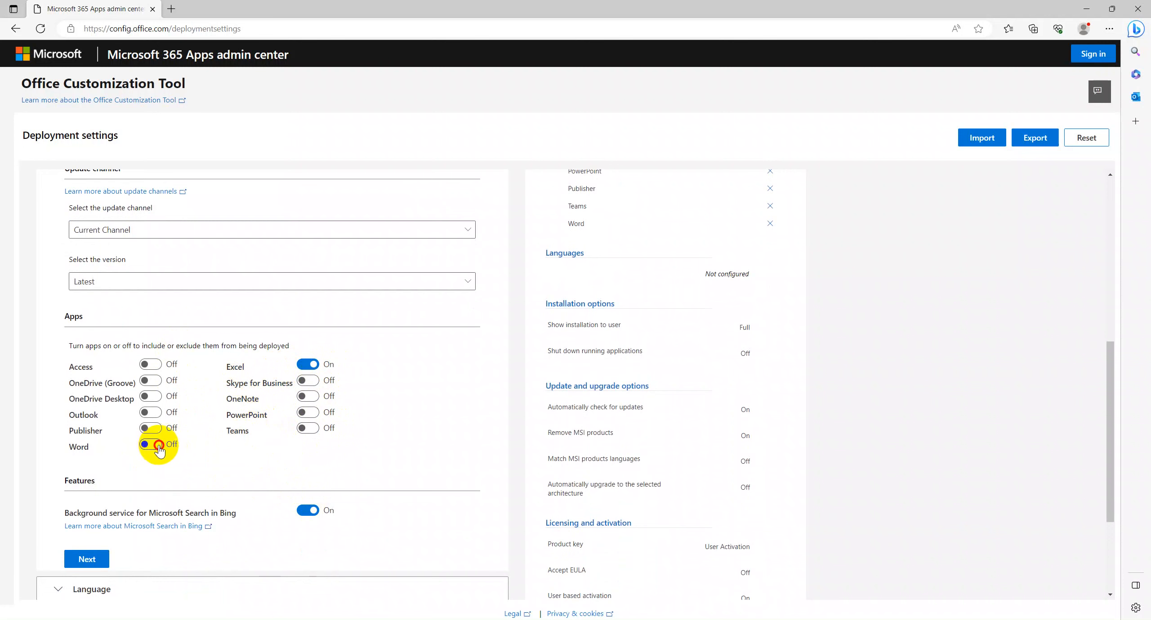
click(146, 448)
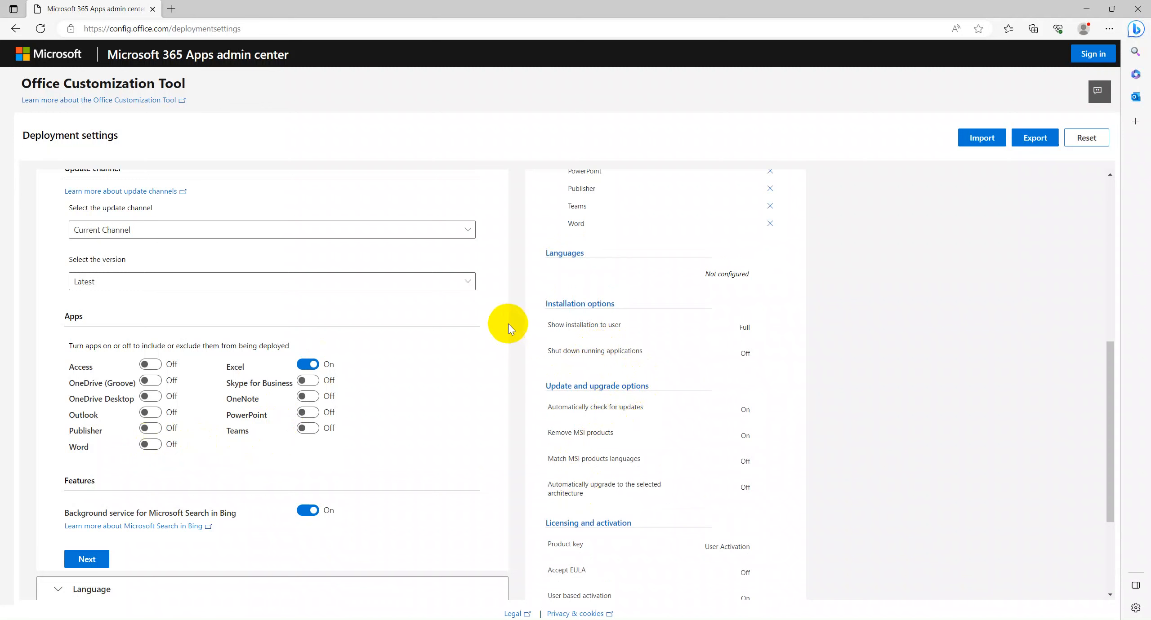
scroll(514, 359, up, 3)
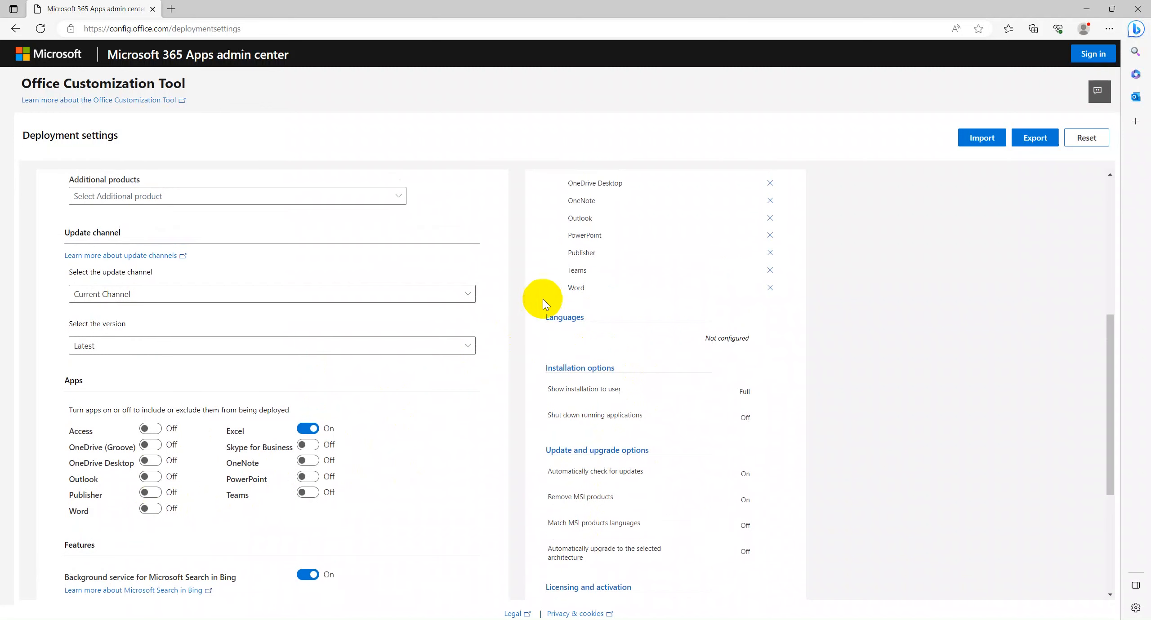
Turn off the background service for Microsoft Search in Bing and continue to the language settings
scroll(593, 266, up, 2)
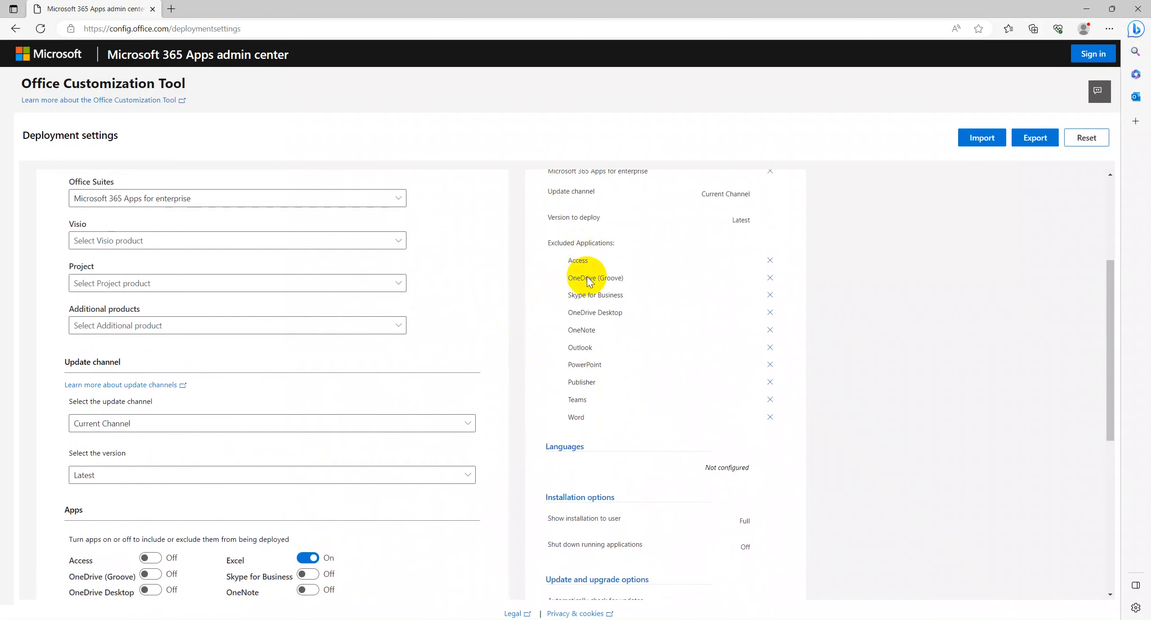
scroll(284, 510, down, 2)
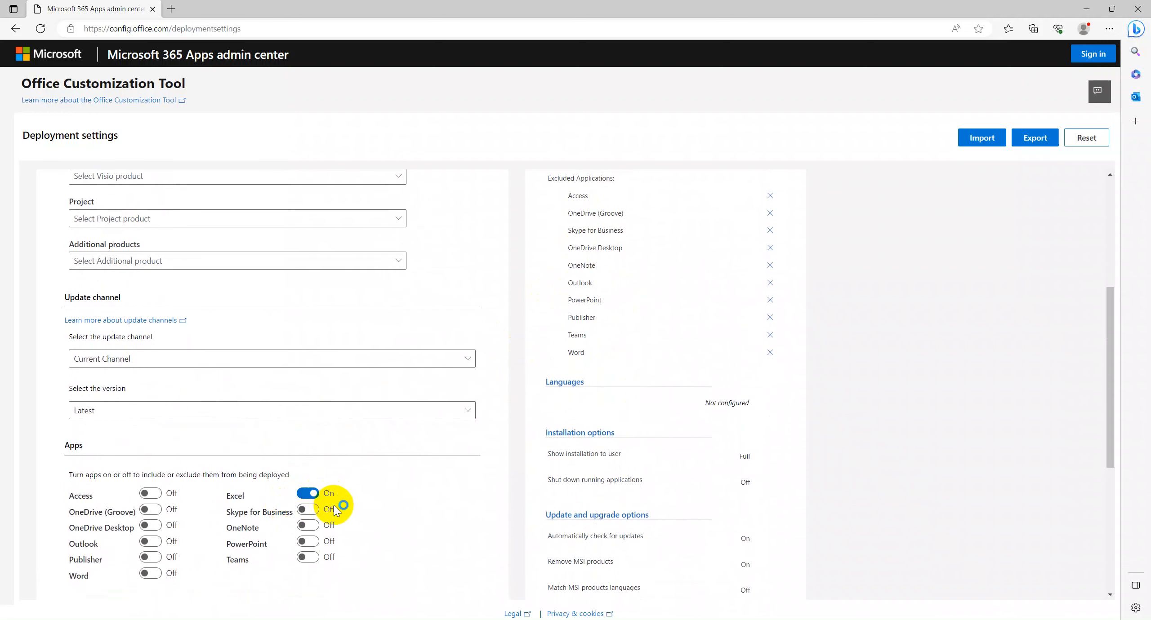
click(288, 539)
scroll(284, 544, down, 5)
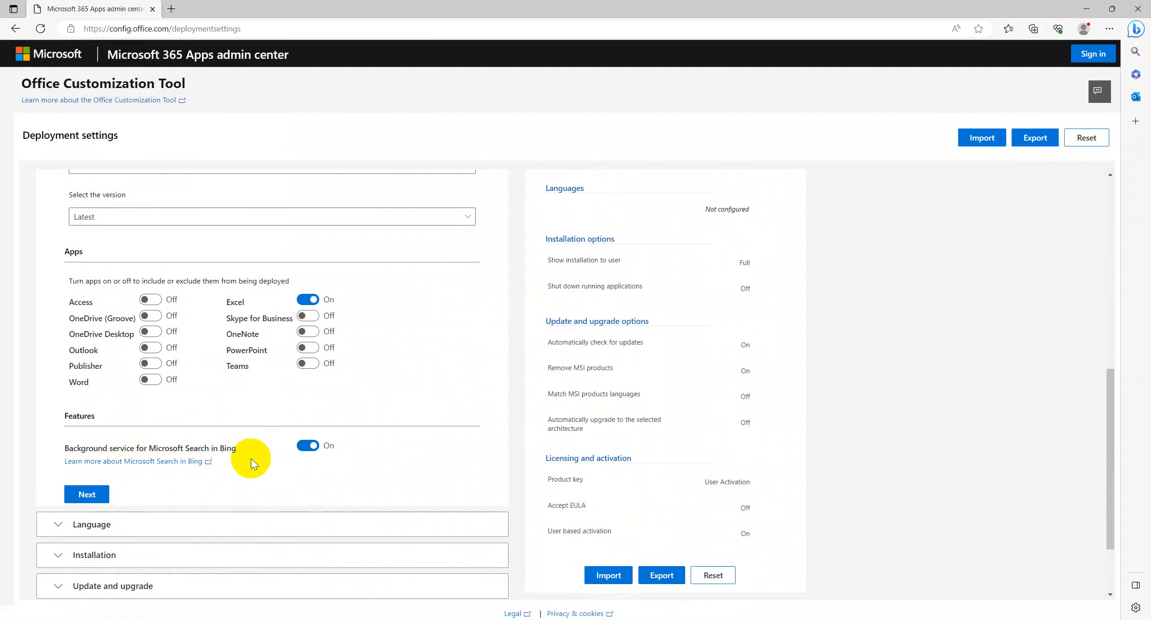
click(305, 448)
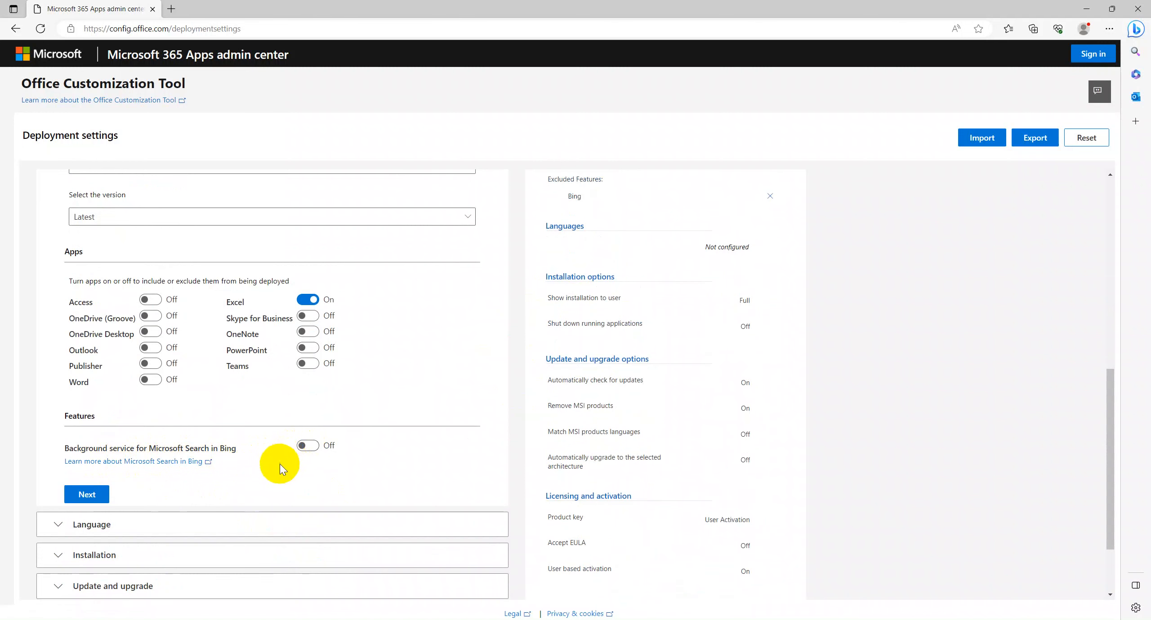
scroll(224, 450, down, 1)
click(90, 430)
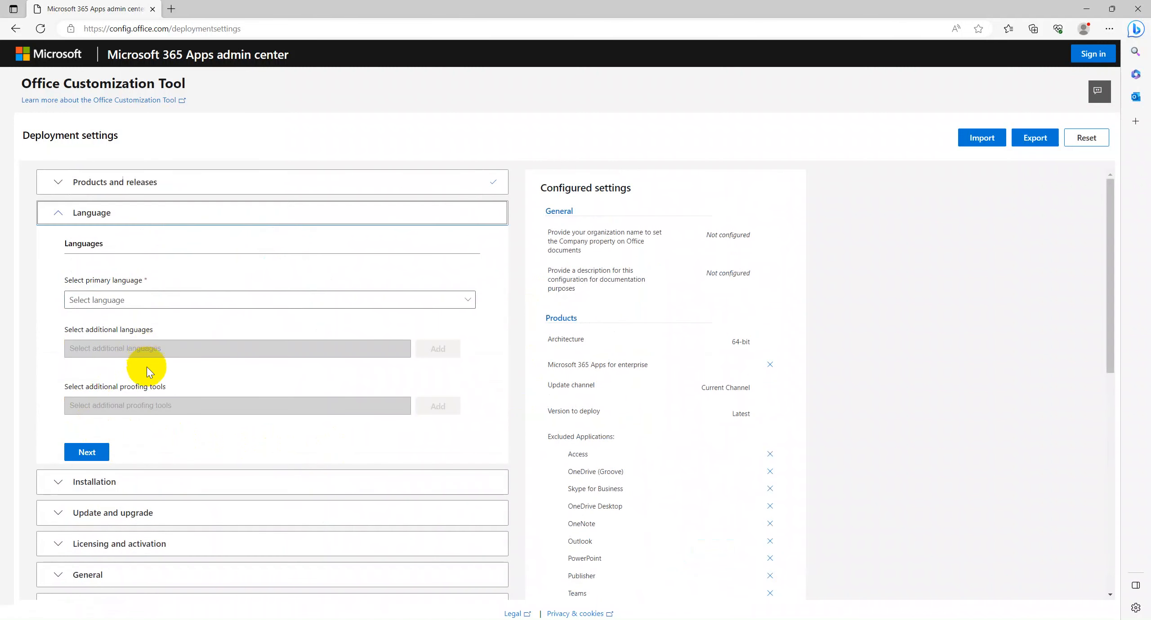
Set the primary language to English (United States) and accept the default installation options with the Office Content Delivery Network (CDN) as source
click(469, 299)
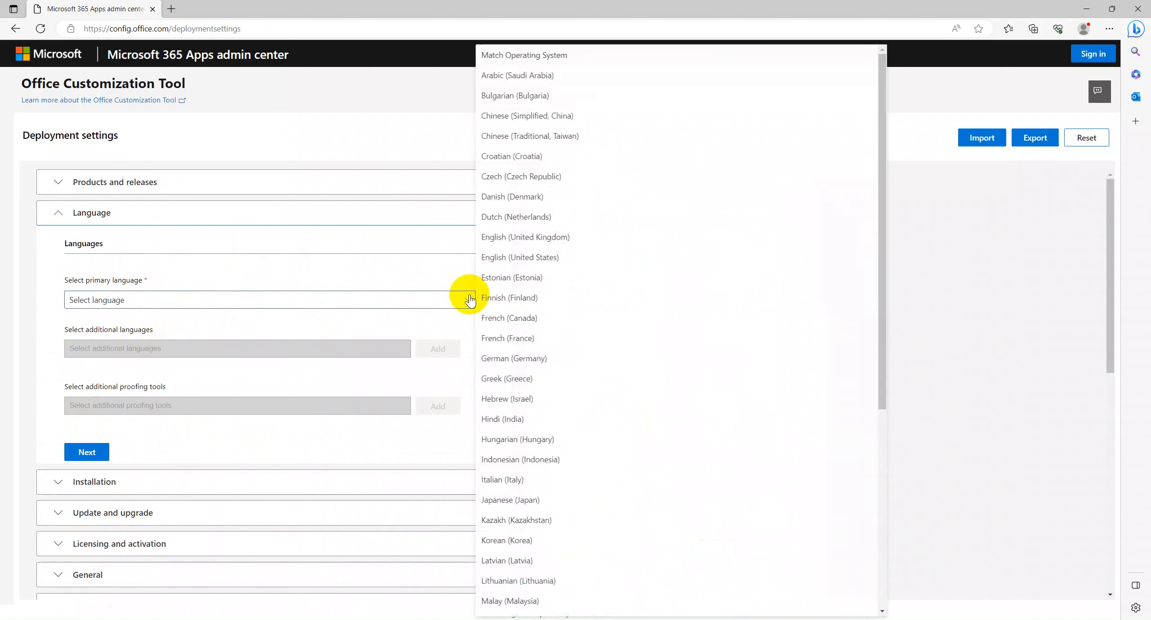
click(520, 264)
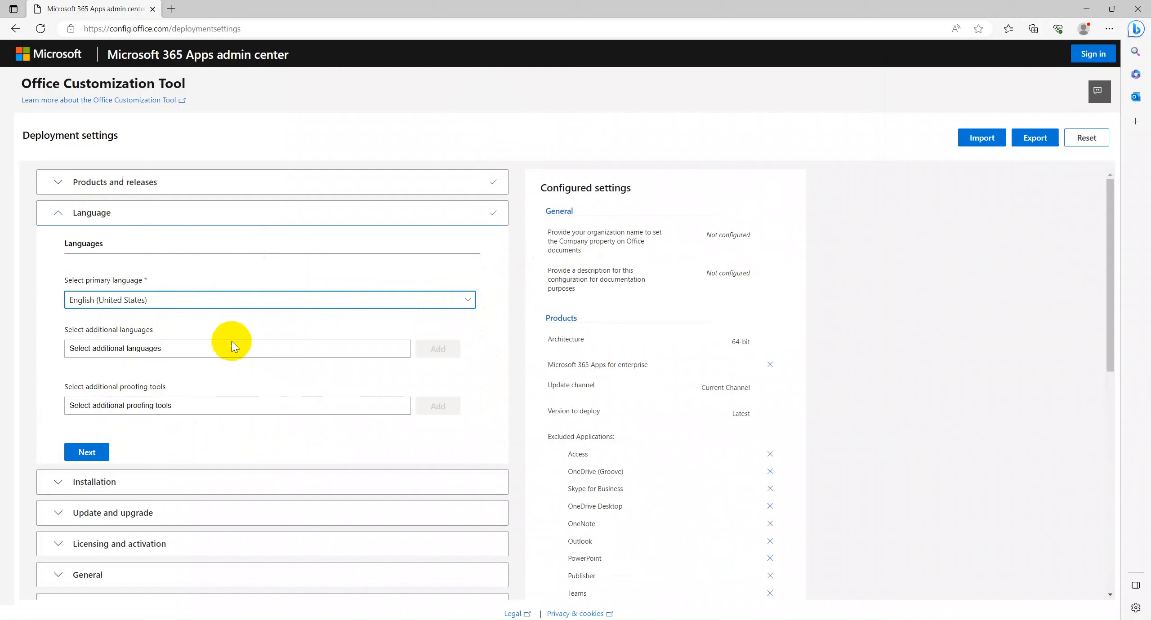
click(88, 452)
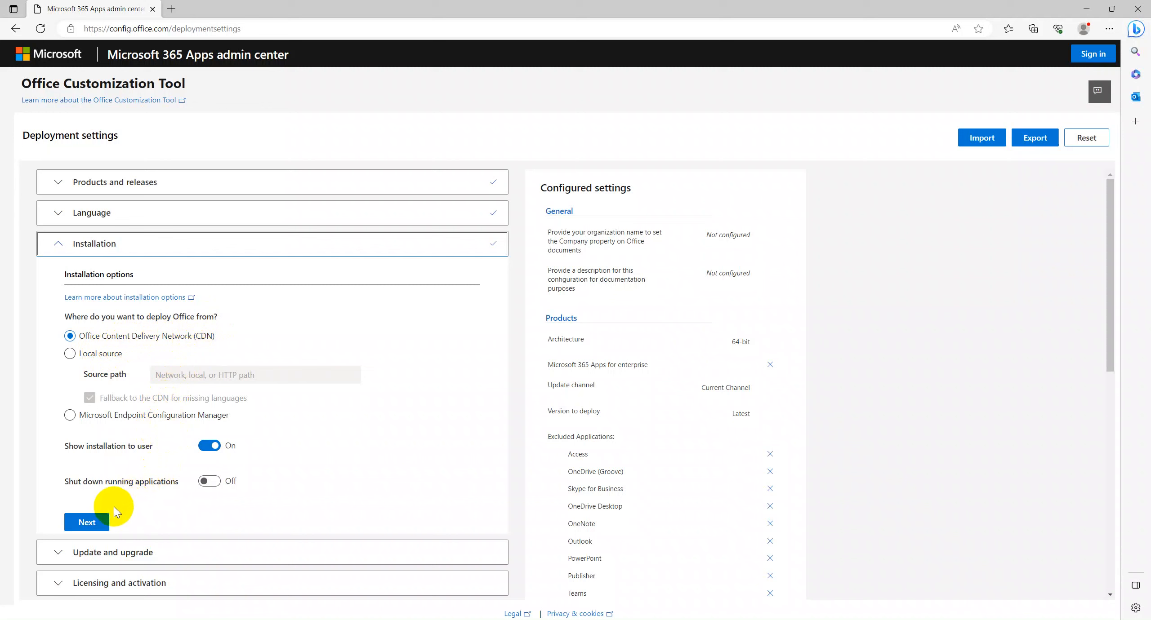
click(92, 523)
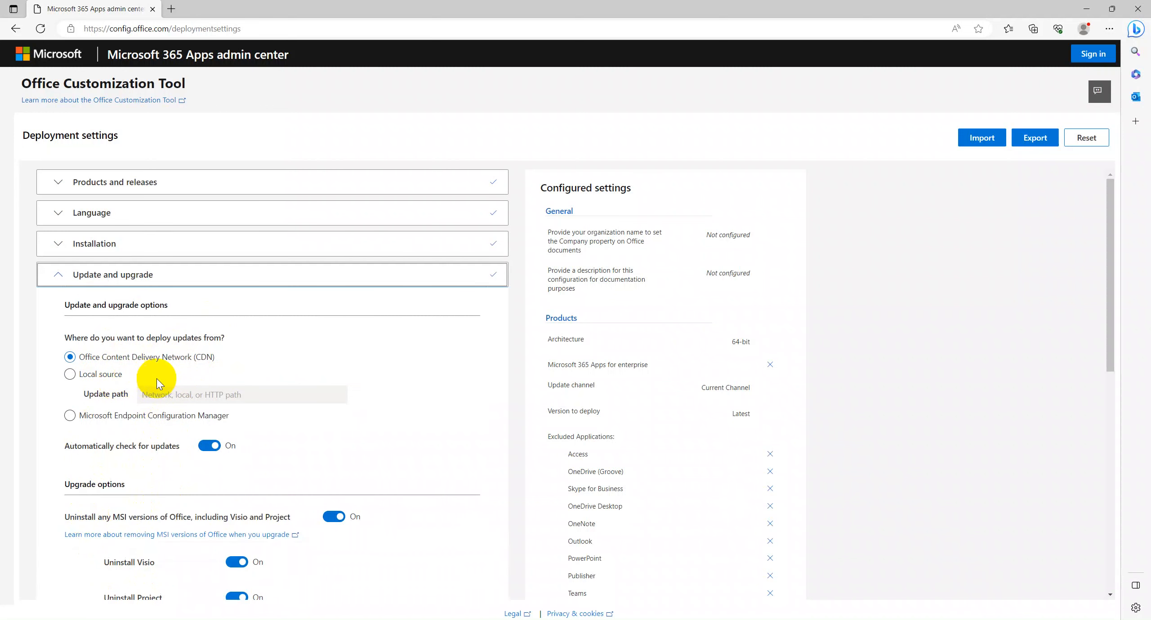
Turn off uninstalling MSI versions of Office, keep the CDN as update source, and continue to licensing and activation
scroll(172, 478, down, 1)
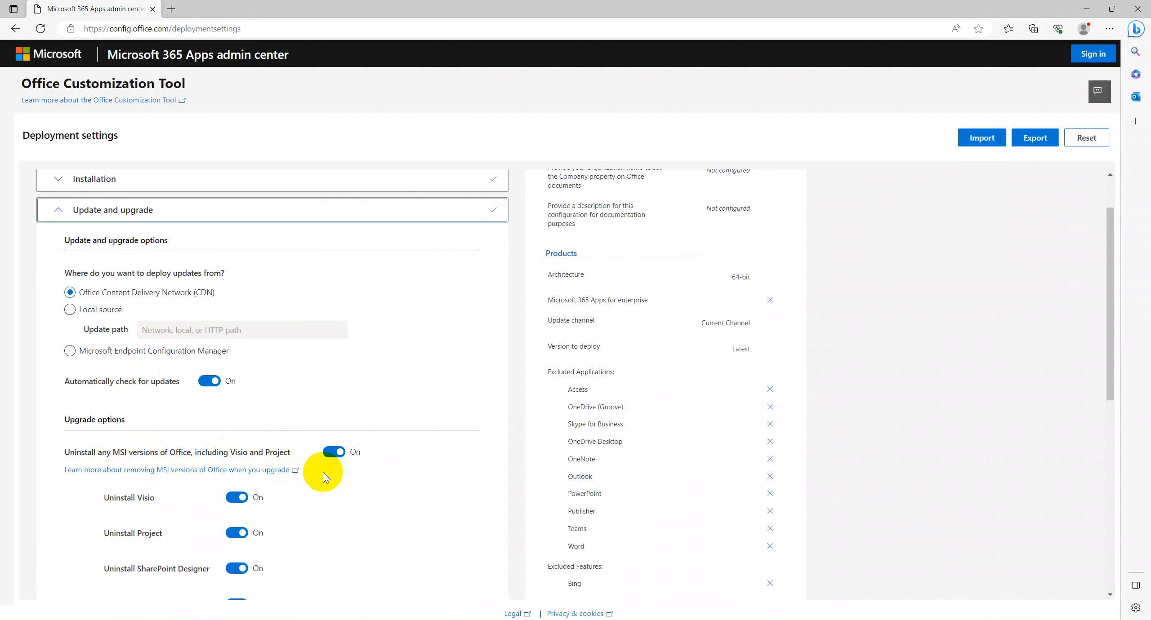
scroll(322, 476, down, 1)
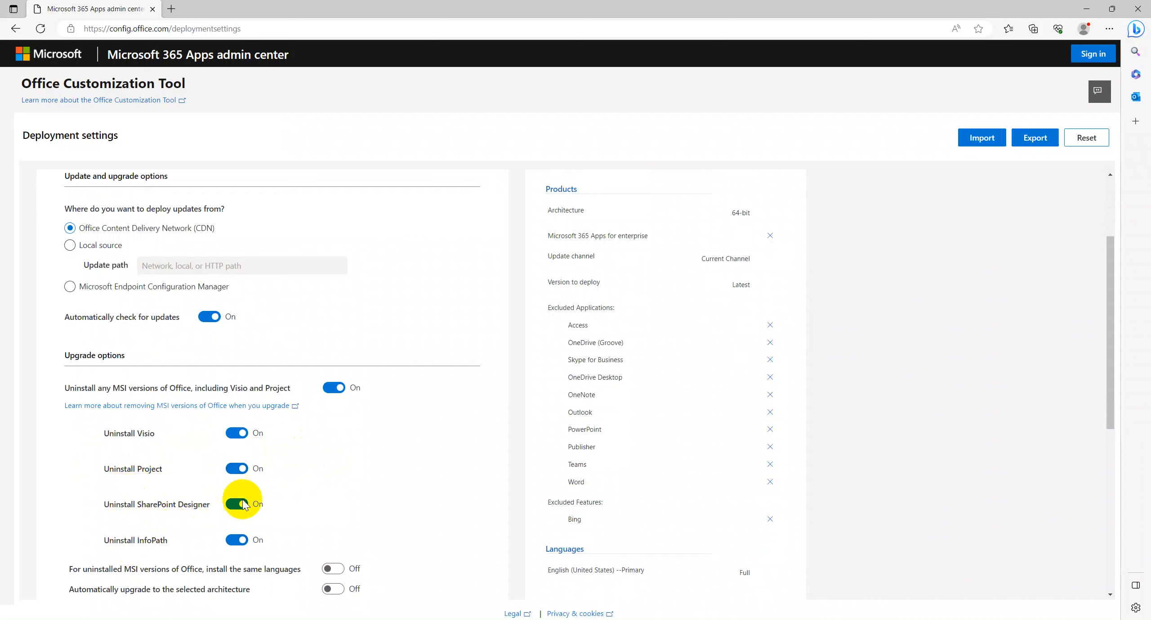
click(333, 389)
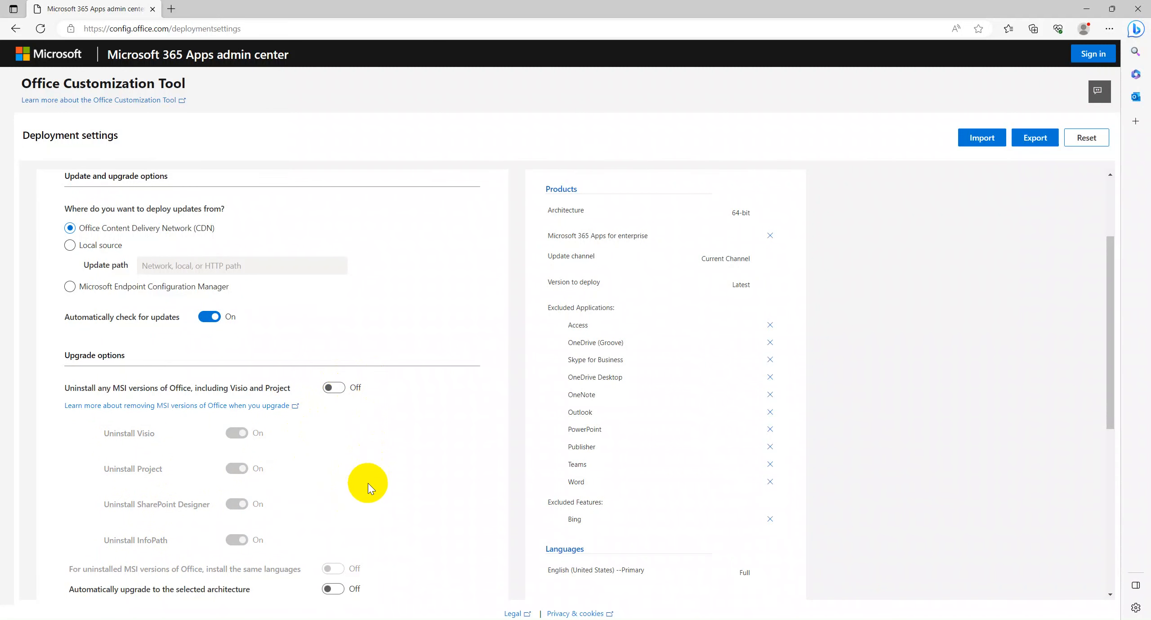
scroll(367, 484, down, 1)
click(98, 569)
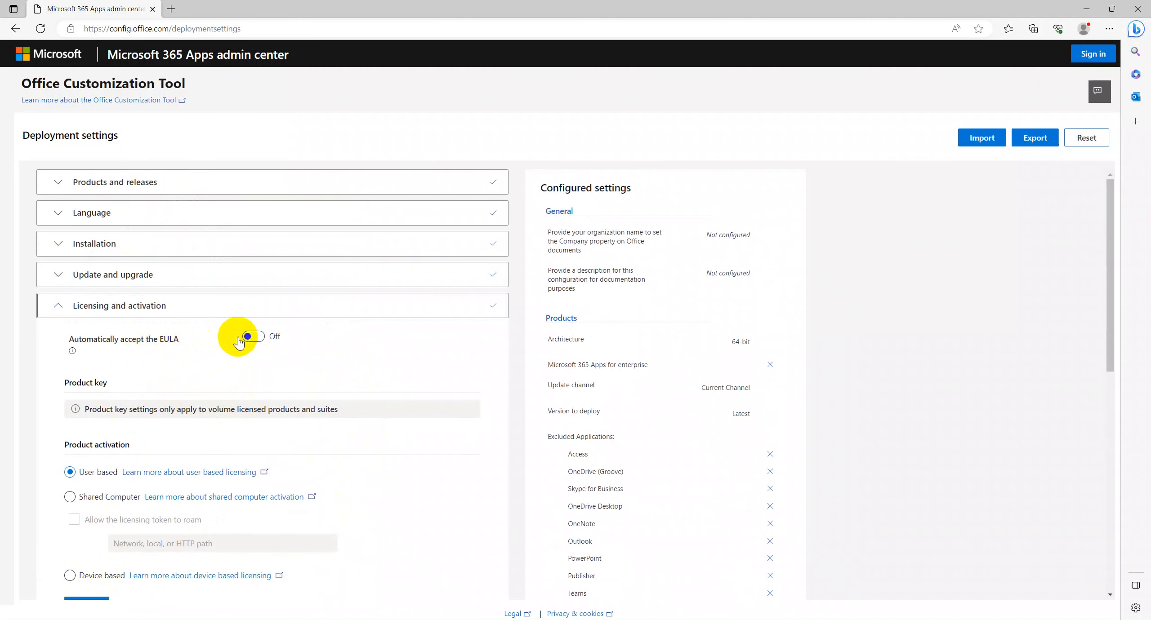
Turn on automatic acceptance of the EULA and keep User based as the product activation
click(257, 338)
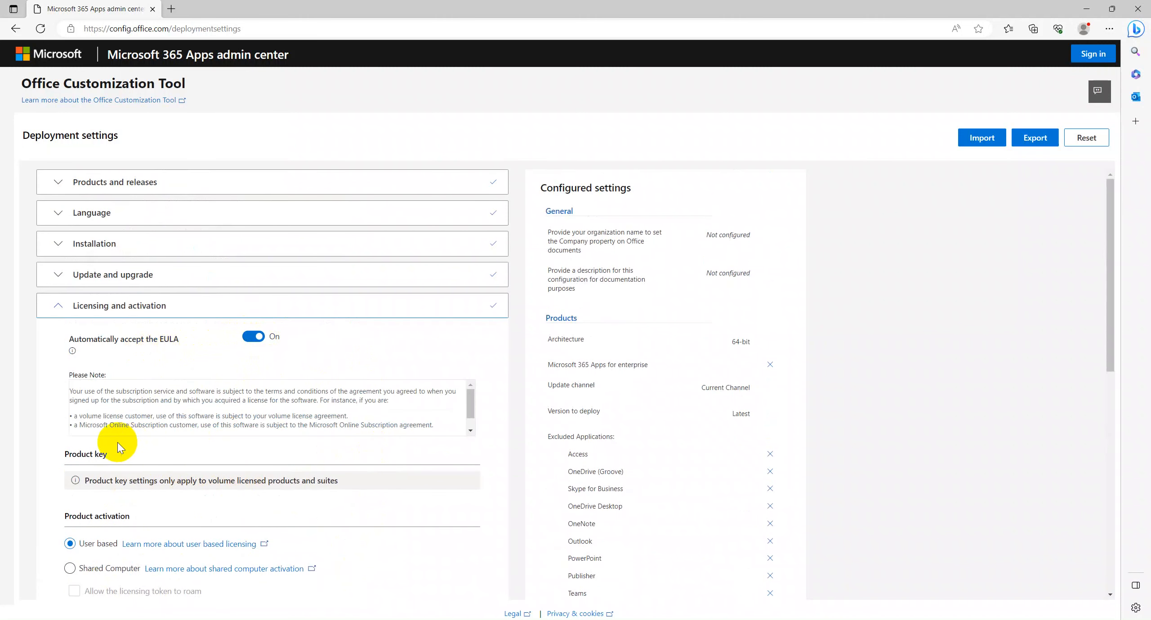
scroll(165, 449, down, 1)
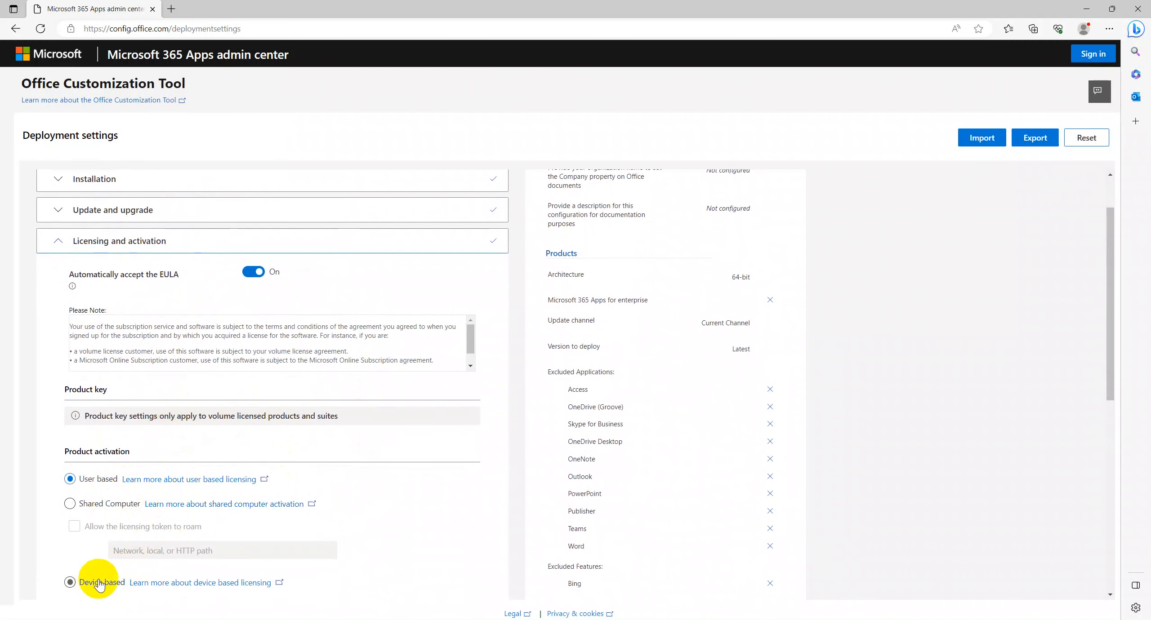
scroll(353, 490, down, 1)
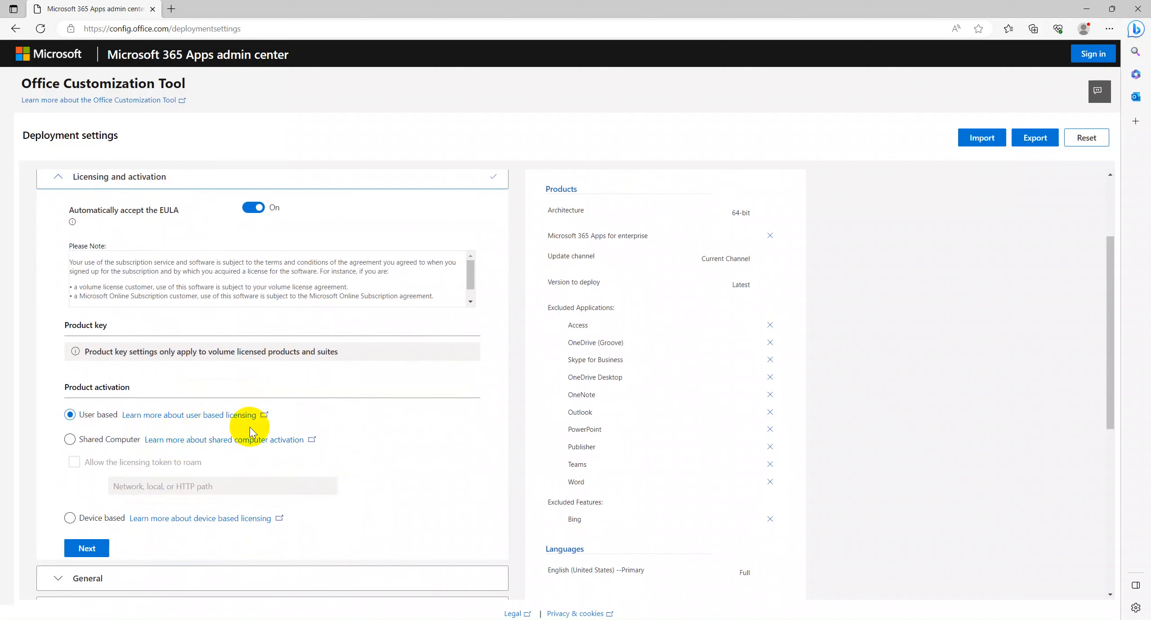
click(89, 552)
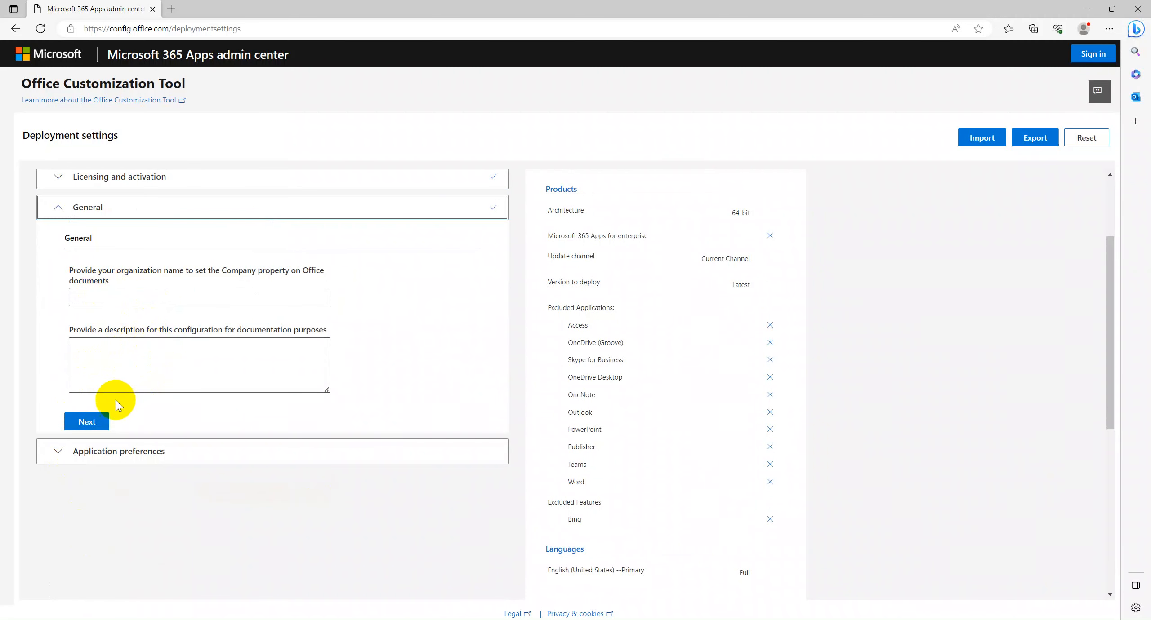
Leave the organization name and description blank and finish the configuration without changing any application preferences
click(90, 421)
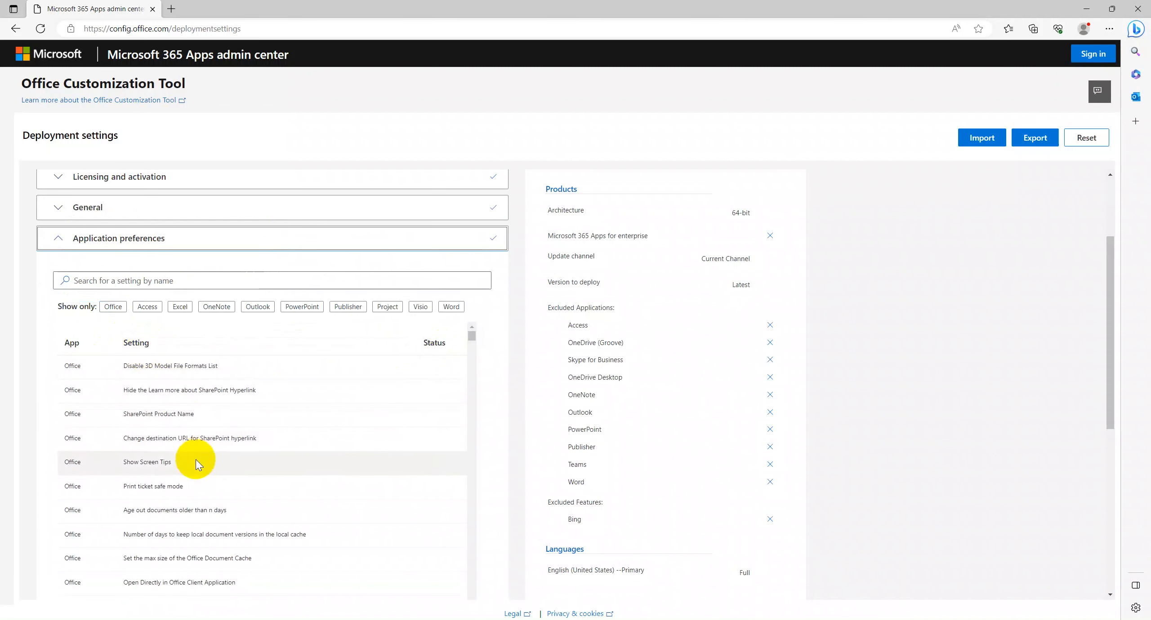
scroll(215, 441, down, 10)
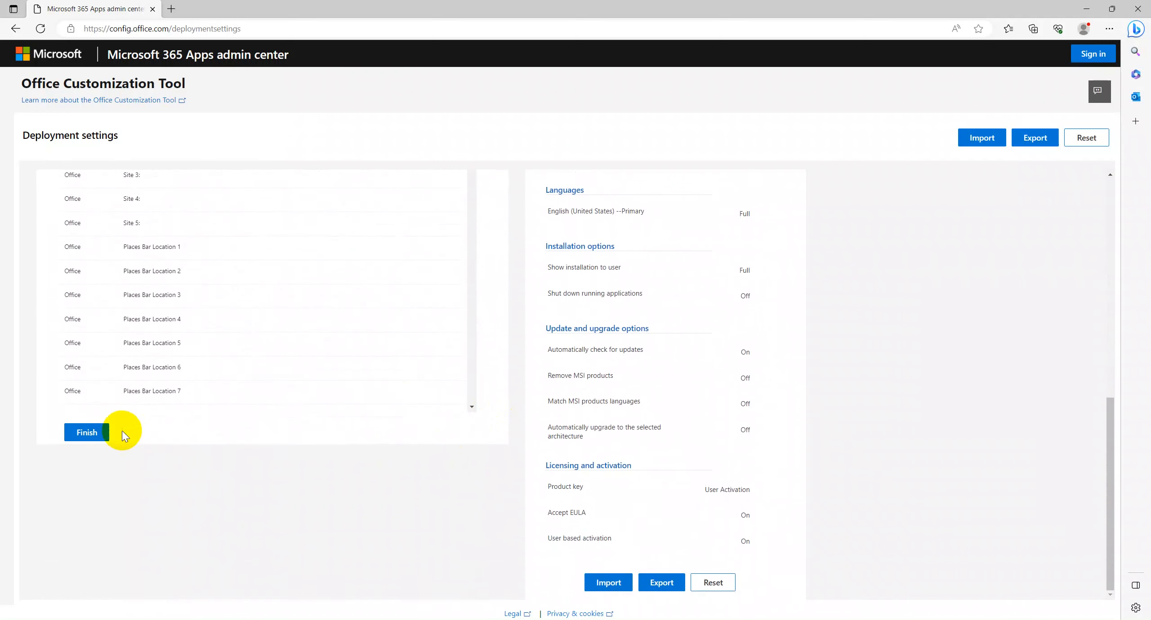
click(85, 427)
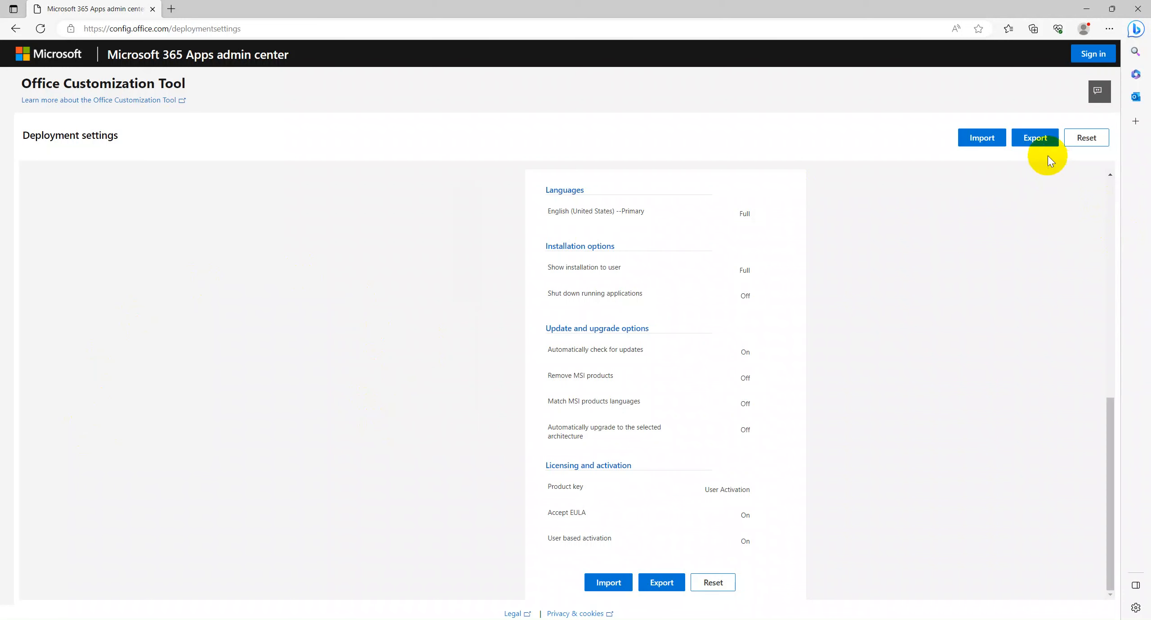
Export the configuration as Configuration, keeping the current default file format settings and accepting the license agreement
click(1044, 140)
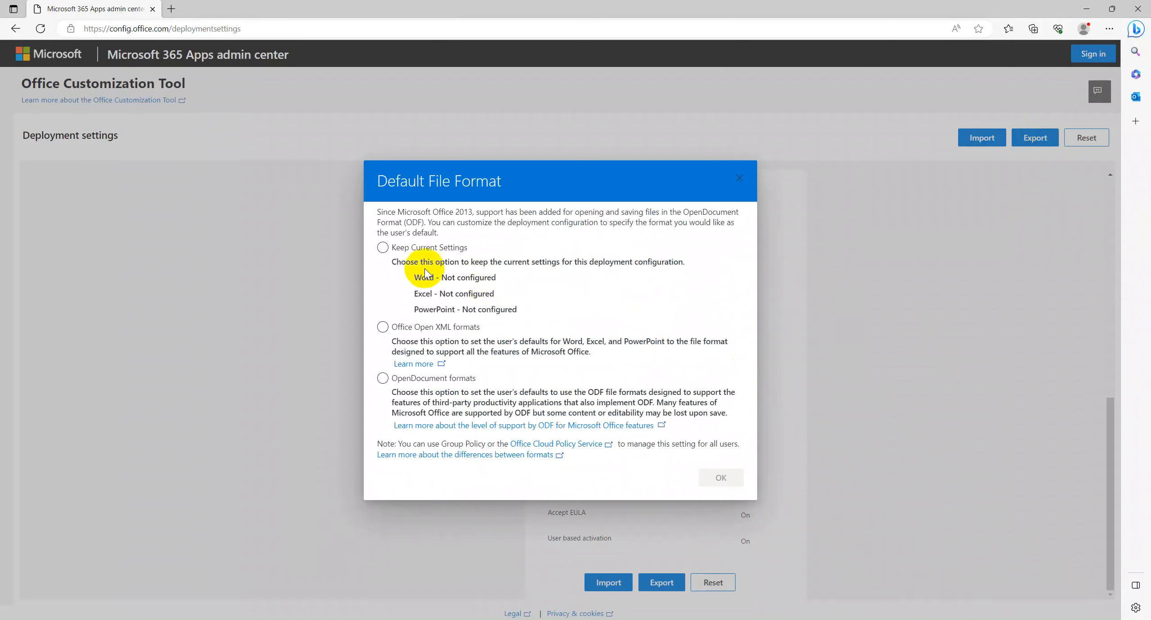
click(383, 248)
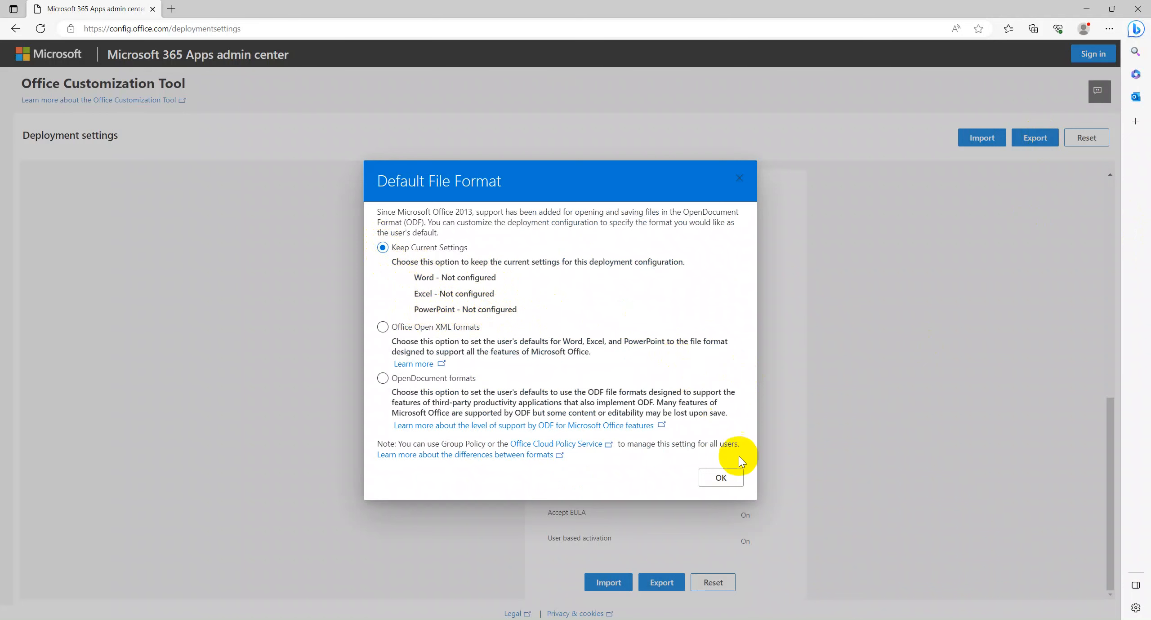
click(723, 476)
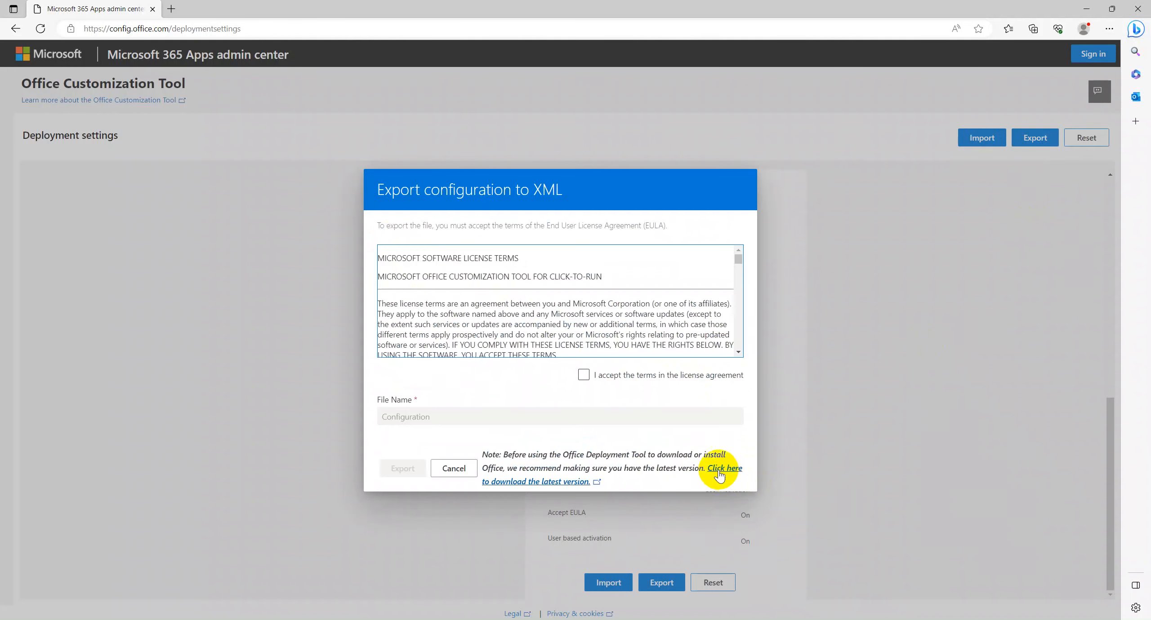
click(583, 375)
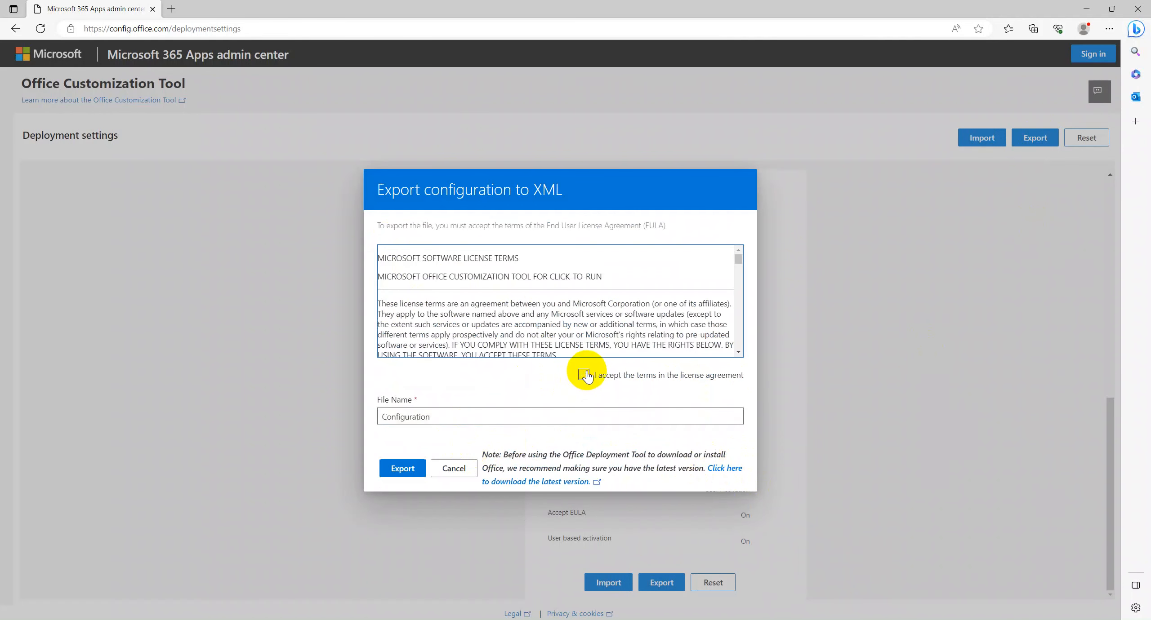
click(403, 468)
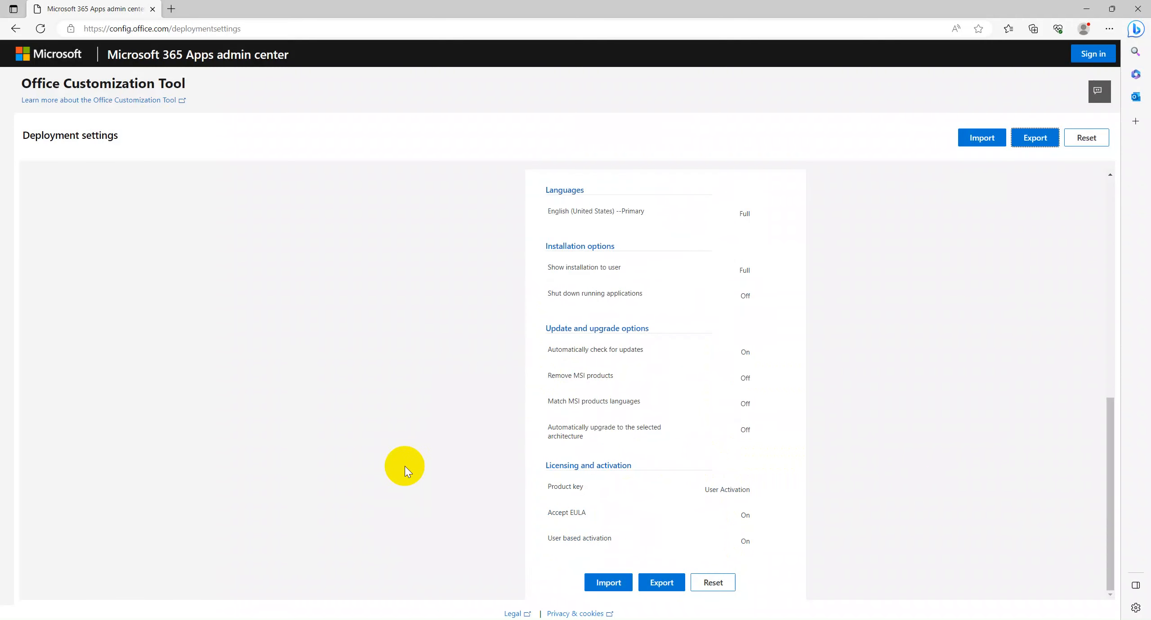
Keep the downloaded Configuration.xml despite the browser warning and show it in its folder
scroll(629, 374, up, 6)
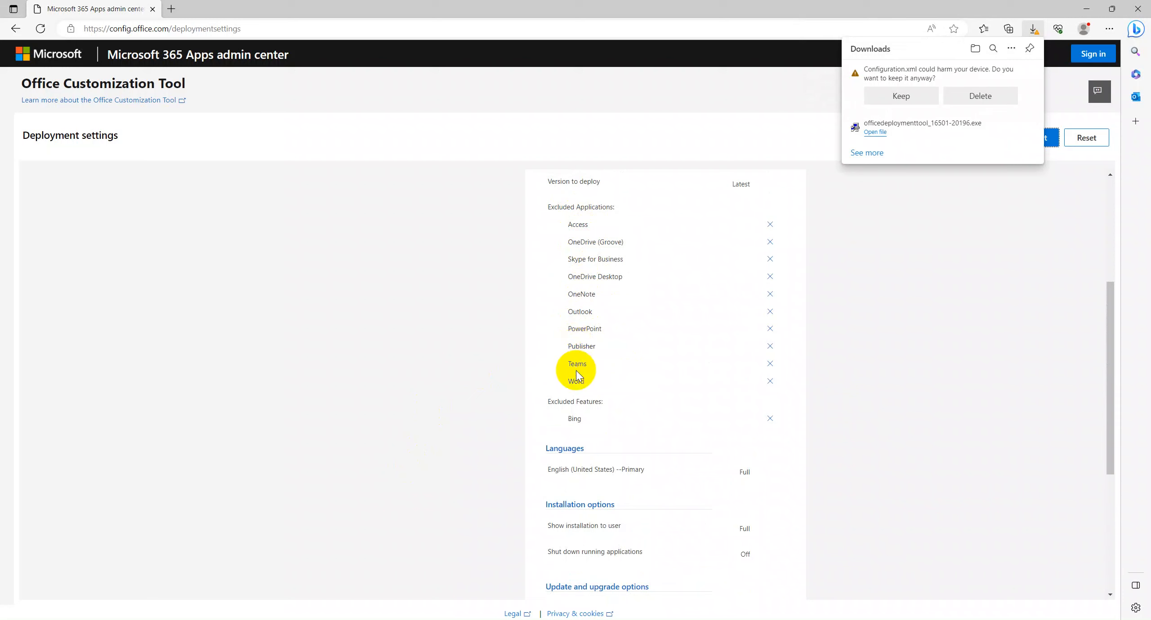
click(901, 96)
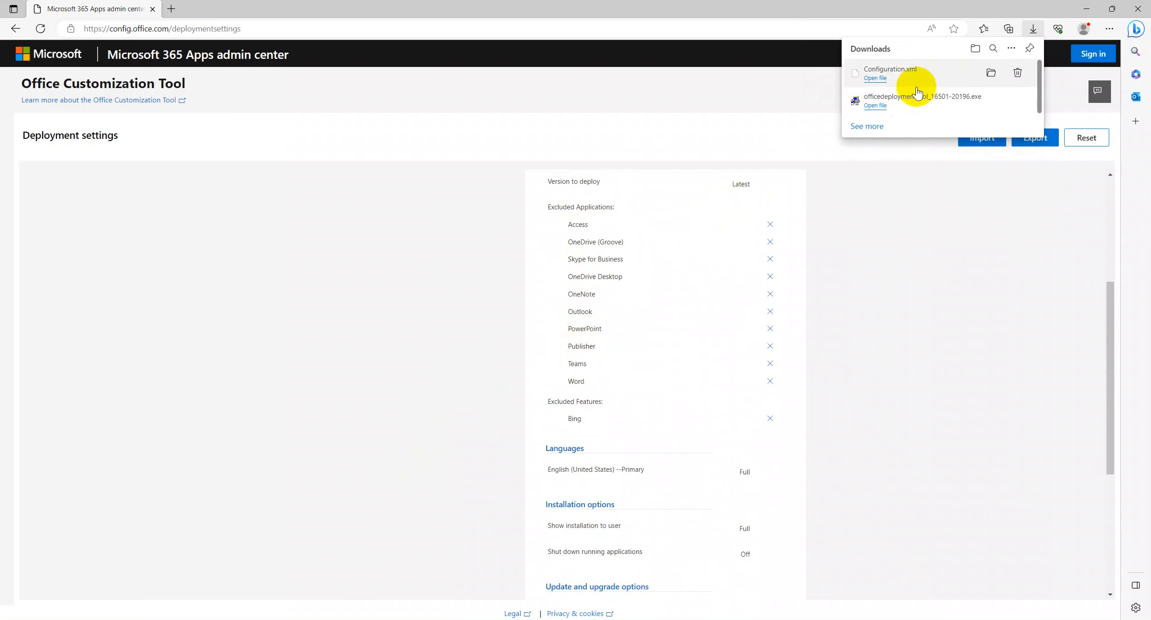
click(990, 72)
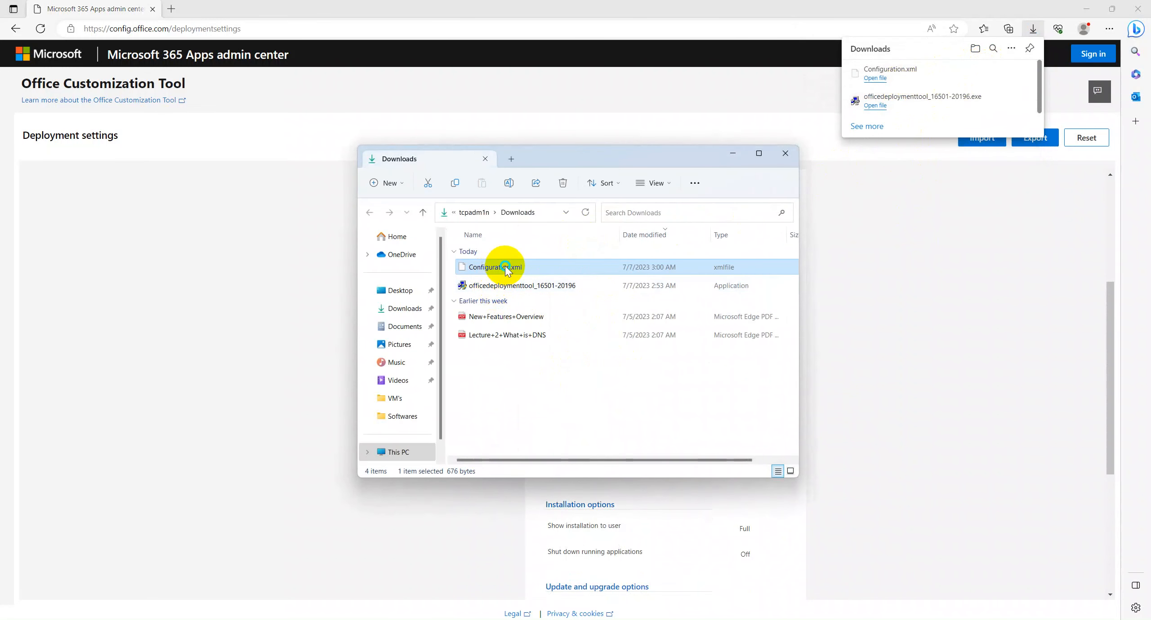
Copy Configuration.xml from Downloads and open the C:\IT Folder\o365 folder
right_click(507, 270)
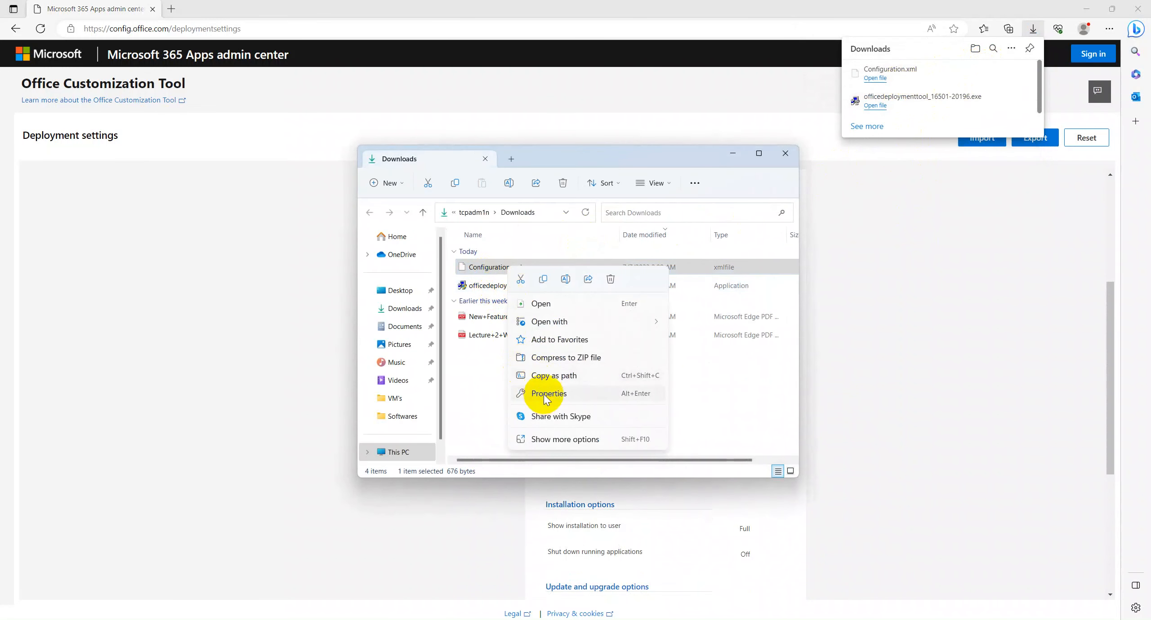
click(544, 279)
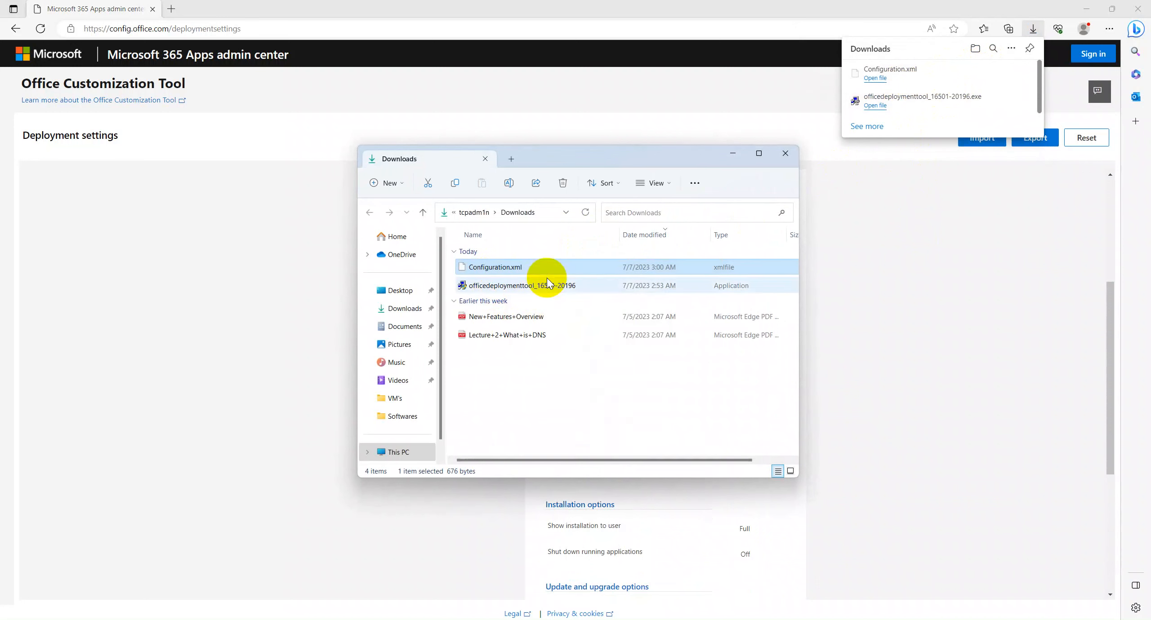
click(408, 454)
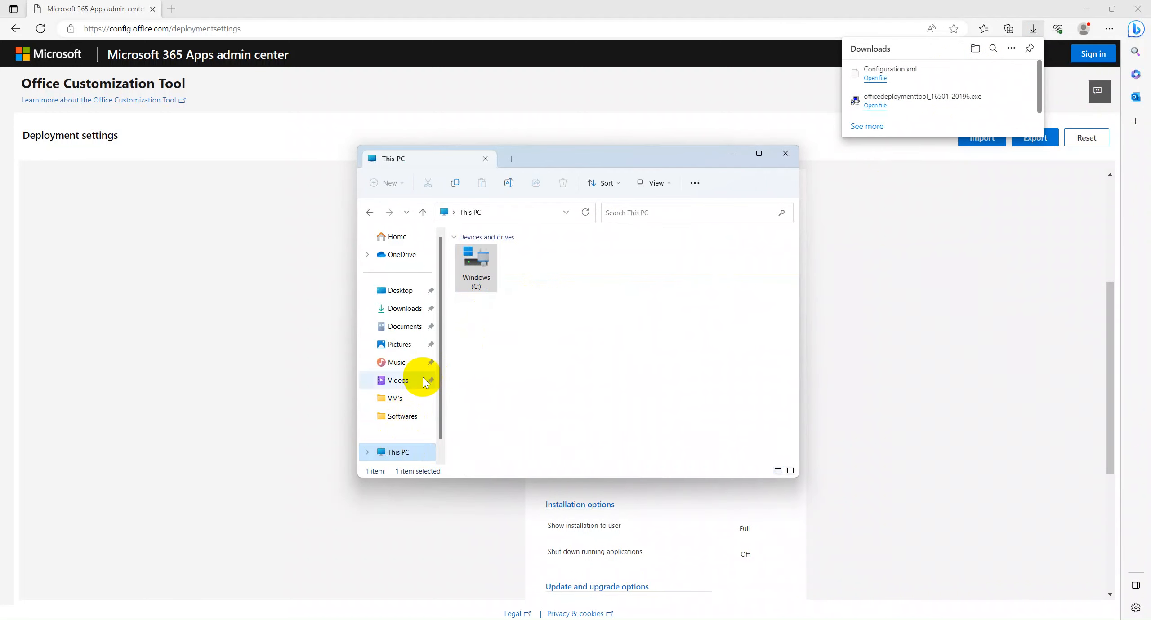
double_click(486, 267)
double_click(475, 268)
click(476, 255)
double_click(476, 255)
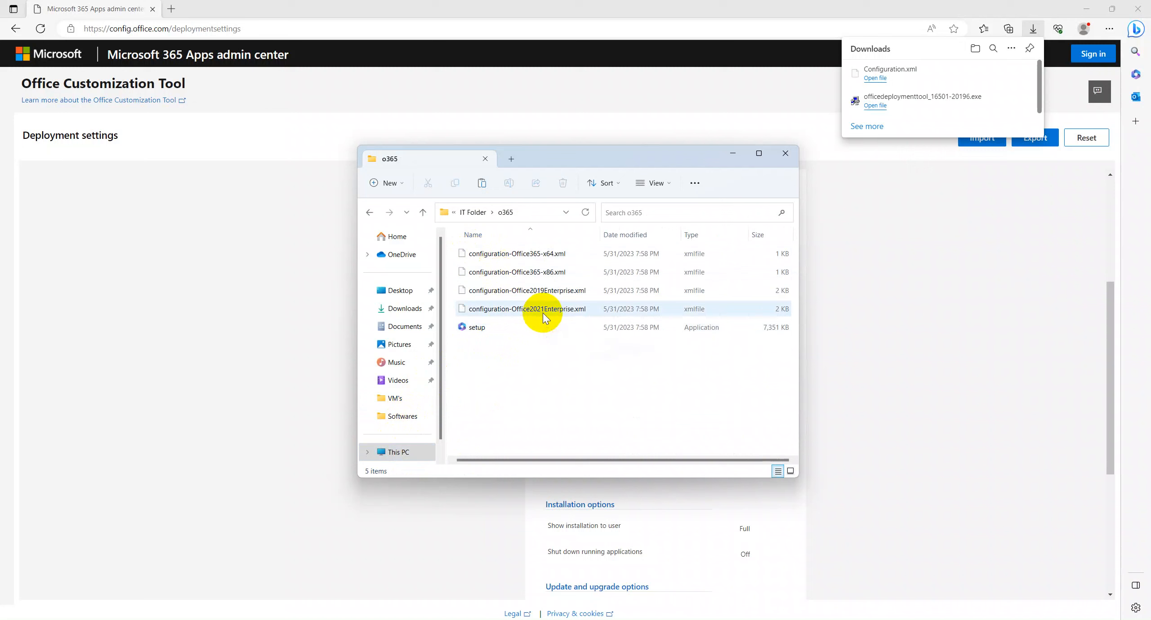
Delete the four sample configuration XML files from the o365 folder and paste the copied Configuration.xml beside setup
click(502, 254)
key(shift+Down)
key(shift+Down)
key(shift+Down)
key(Delete)
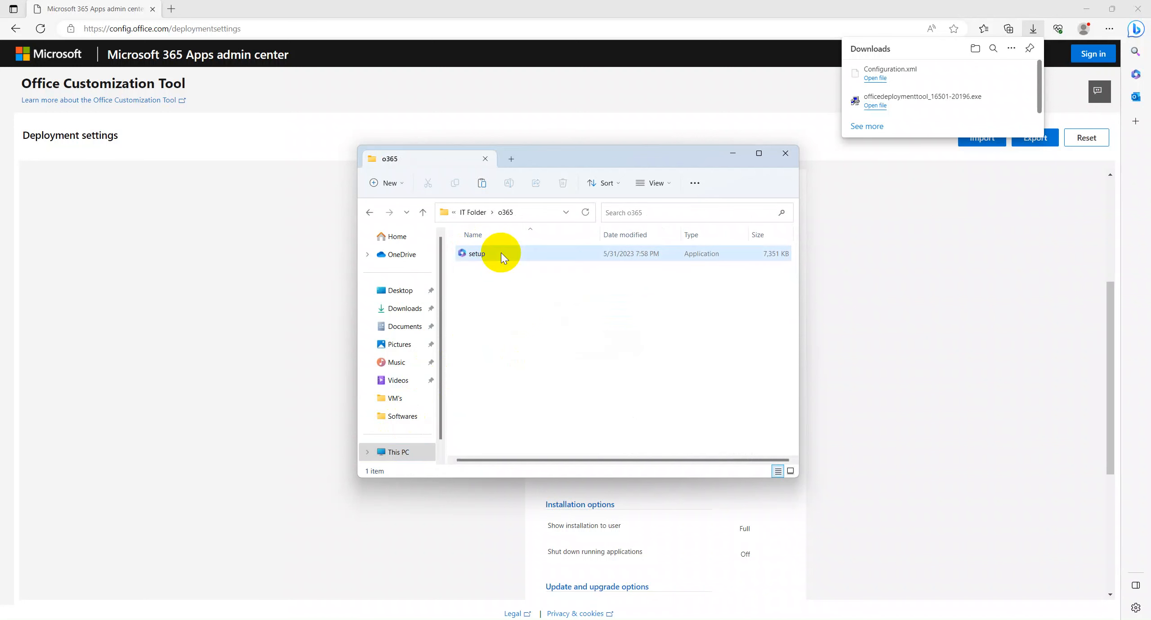
right_click(492, 298)
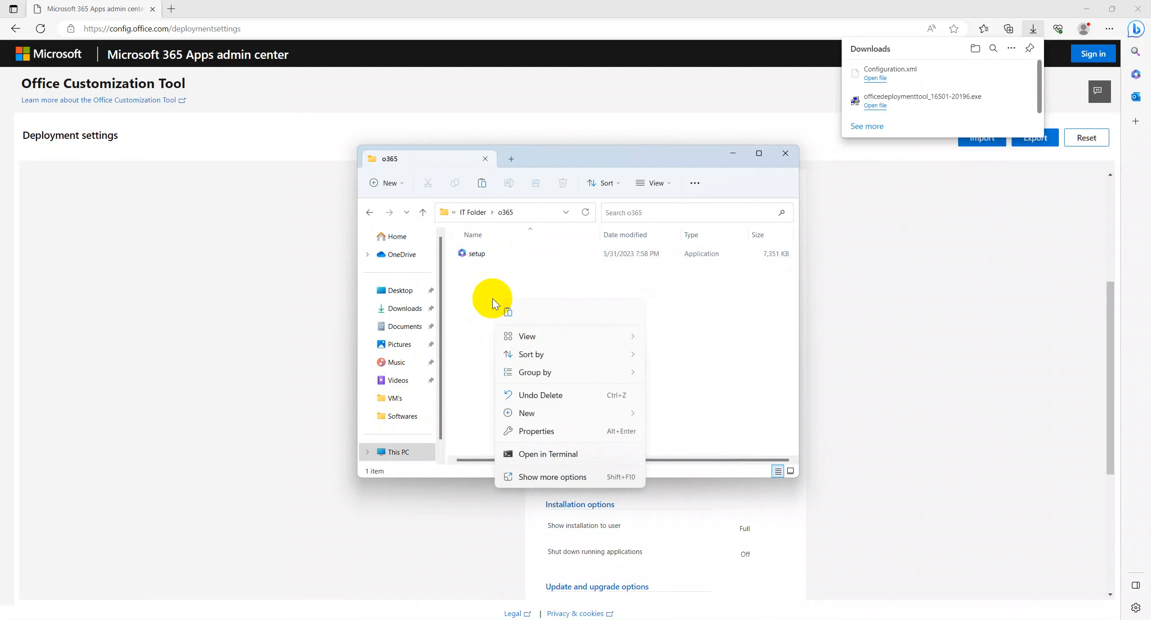
click(510, 313)
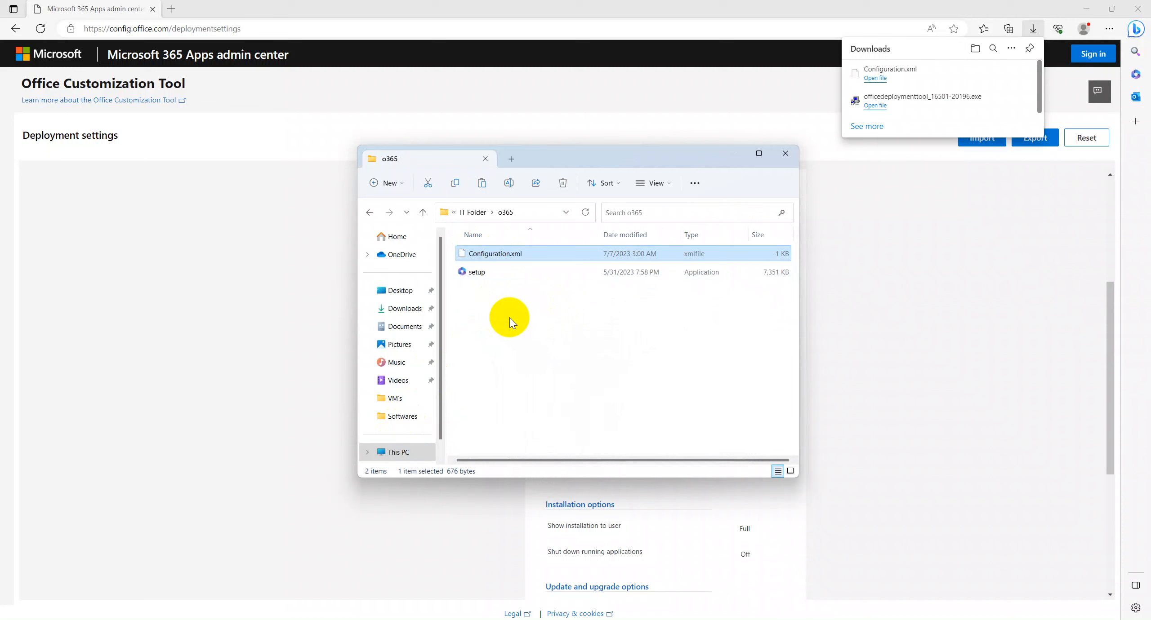
Switch to the Windows PowerShell window and change the working directory to C:\IT Folder\o365
click(509, 317)
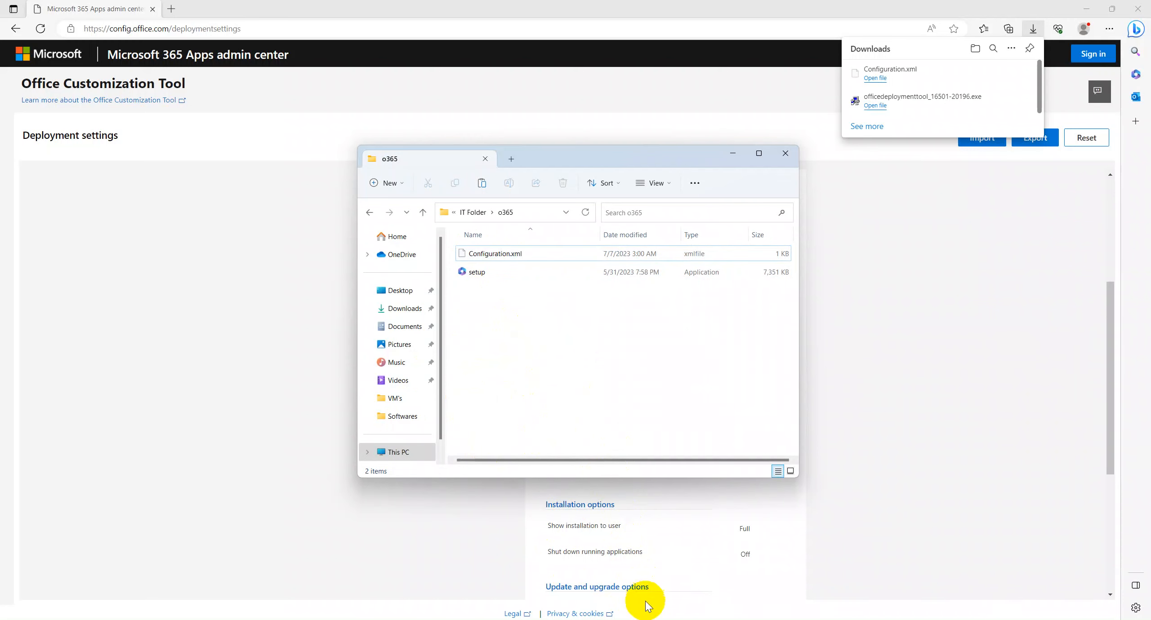
mouse_move(646, 602)
click(661, 571)
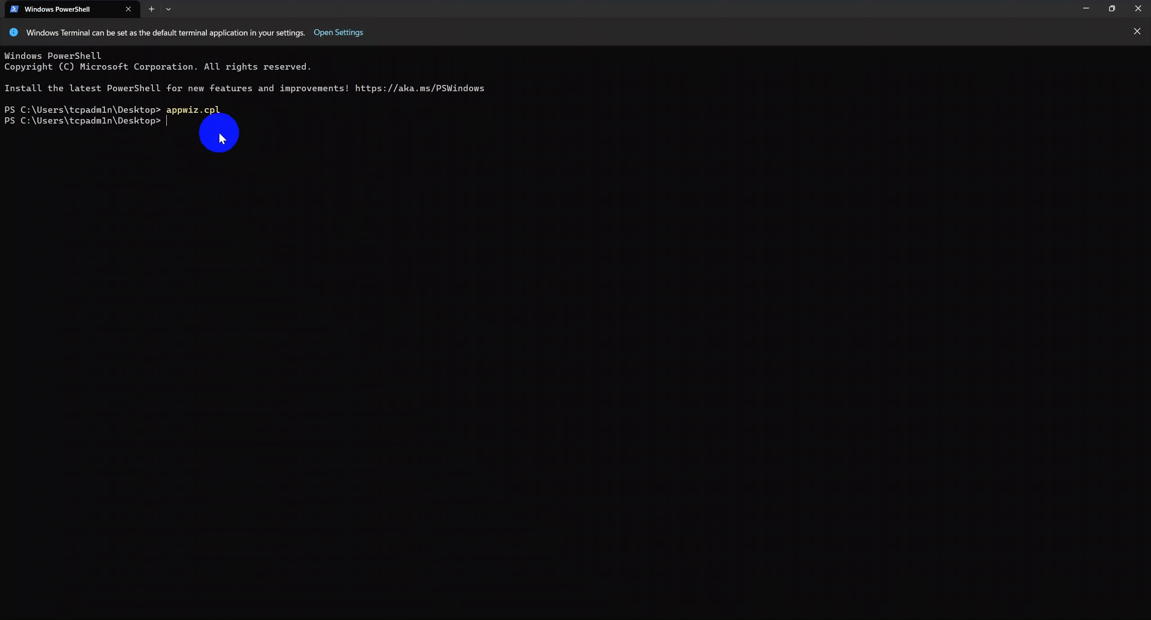
text(cd\)
key(Return)
text(cd it)
key(Tab)
key(Left)
key(BackSpace)
text(\)
key(BackSpace)
text(o)
key(Tab)
key(Return)
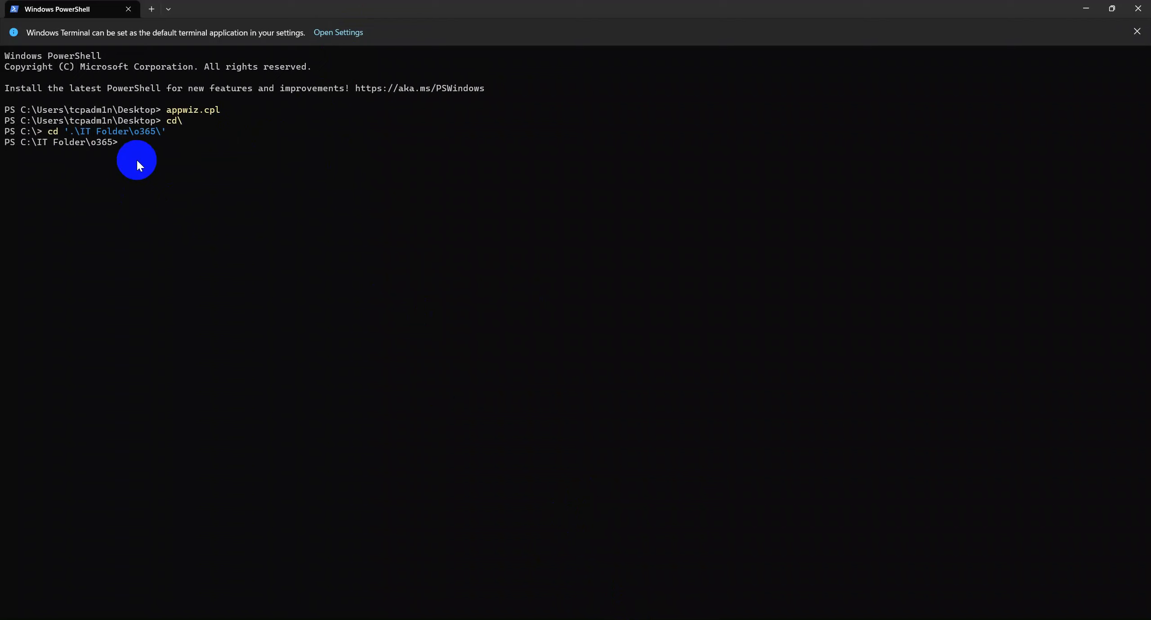
Run .\setup.exe /download .\Configuration.xml to download the Office installation files into the o365 folder
text(se)
key(Tab)
text(/download)
text(configuration)
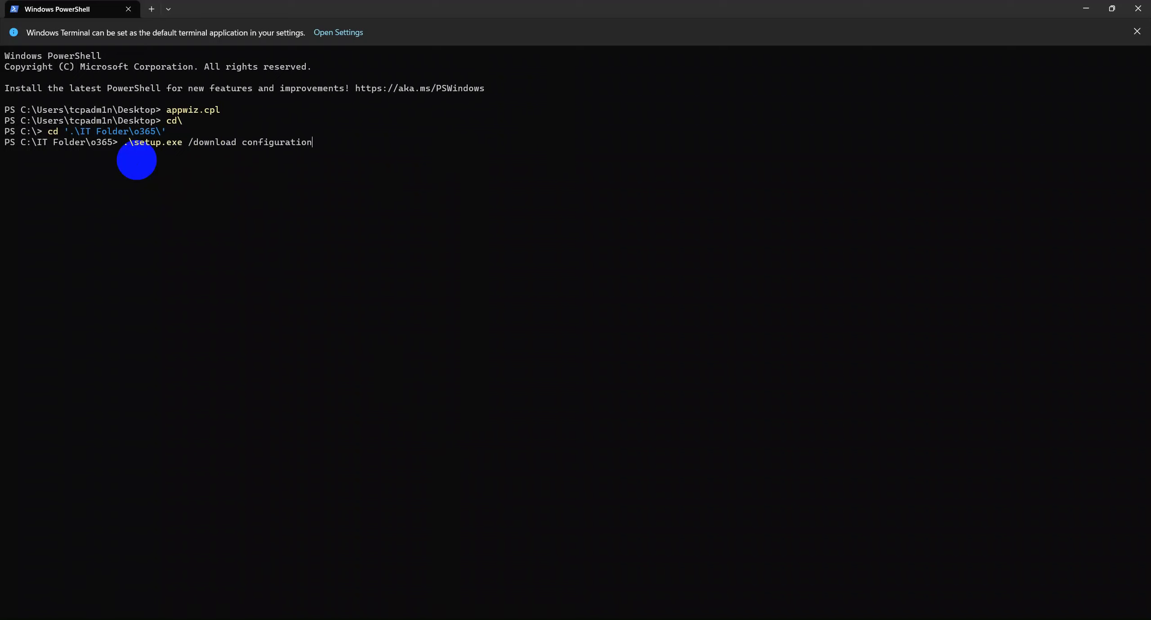
text(.x)
key(Tab)
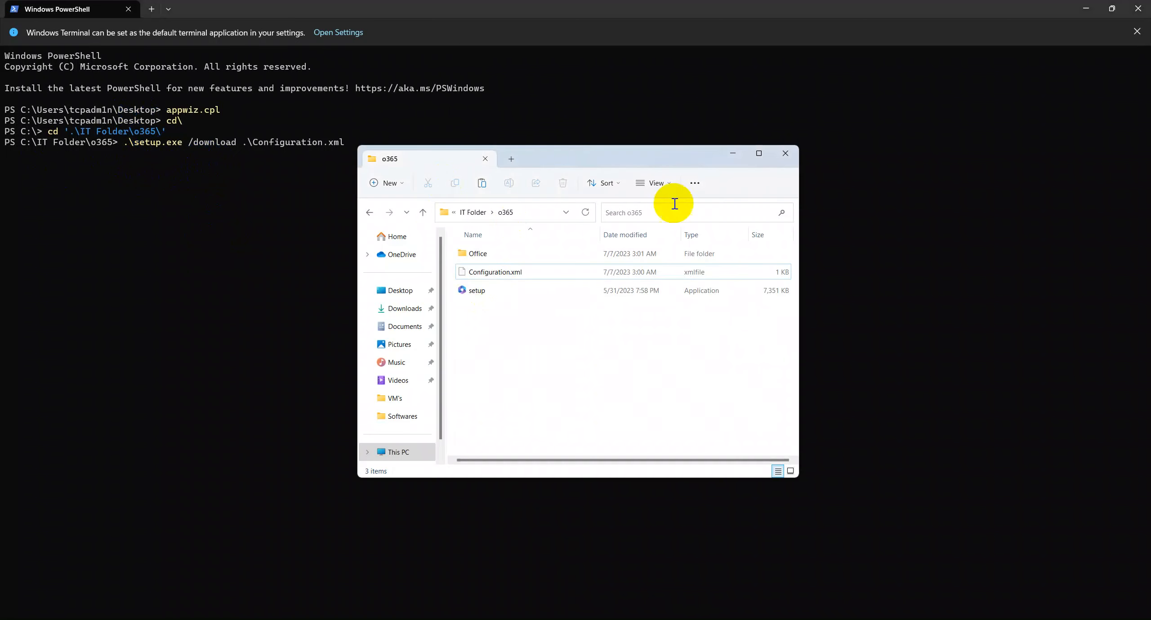
Check the download's progress in the refreshed o365 folder, including the Office folder's size, and at the PowerShell prompt
click(753, 154)
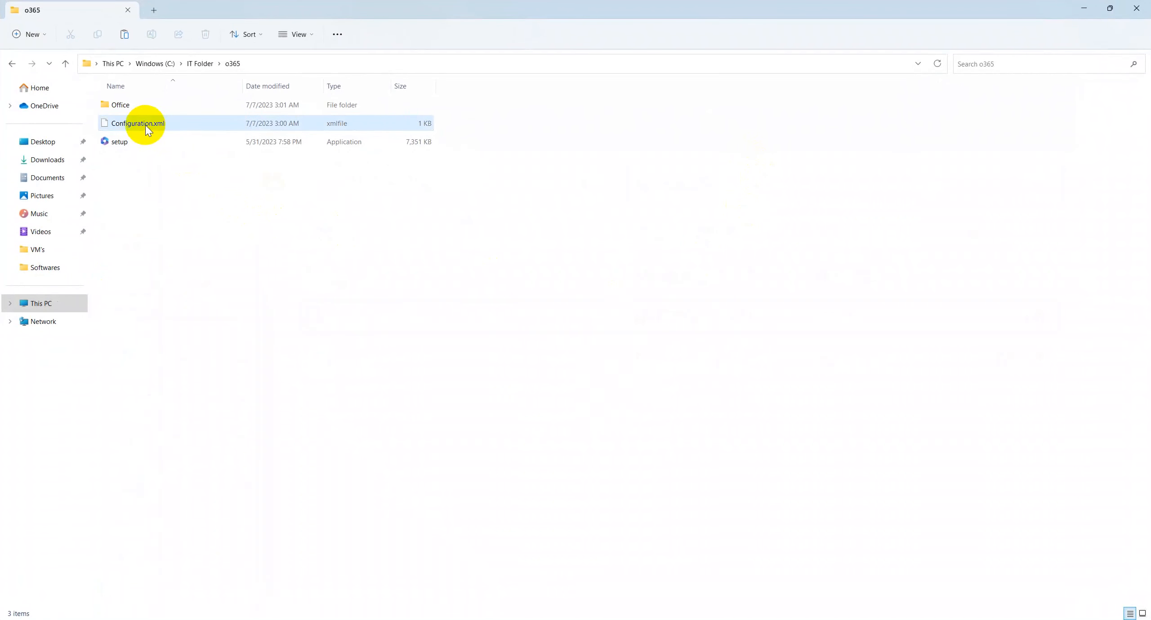
click(123, 125)
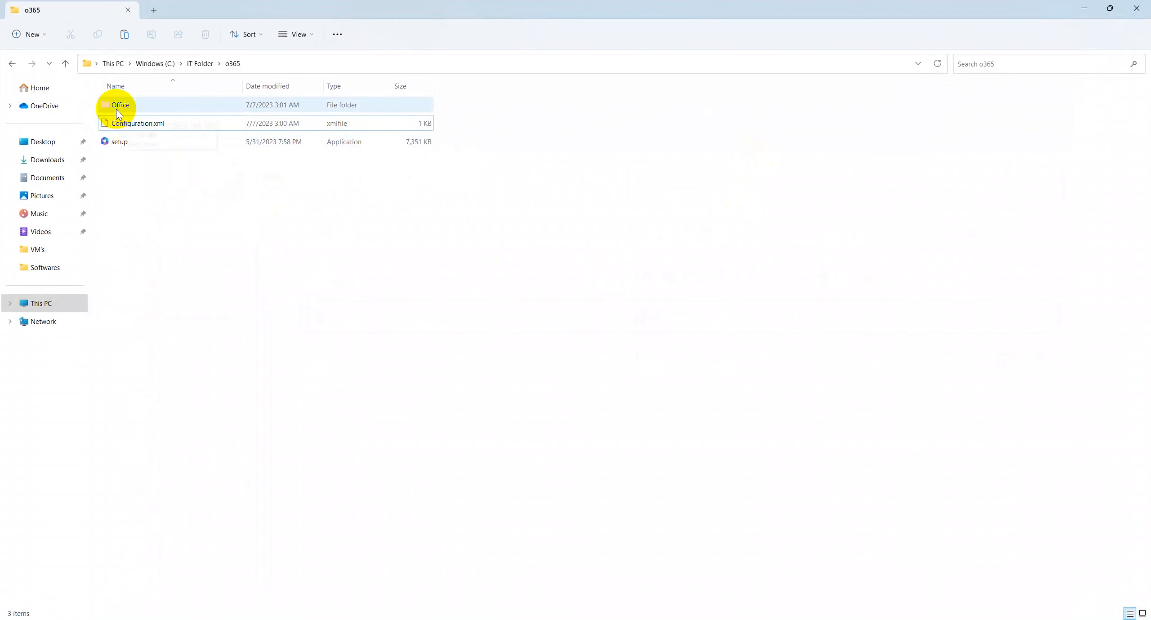
mouse_move(116, 109)
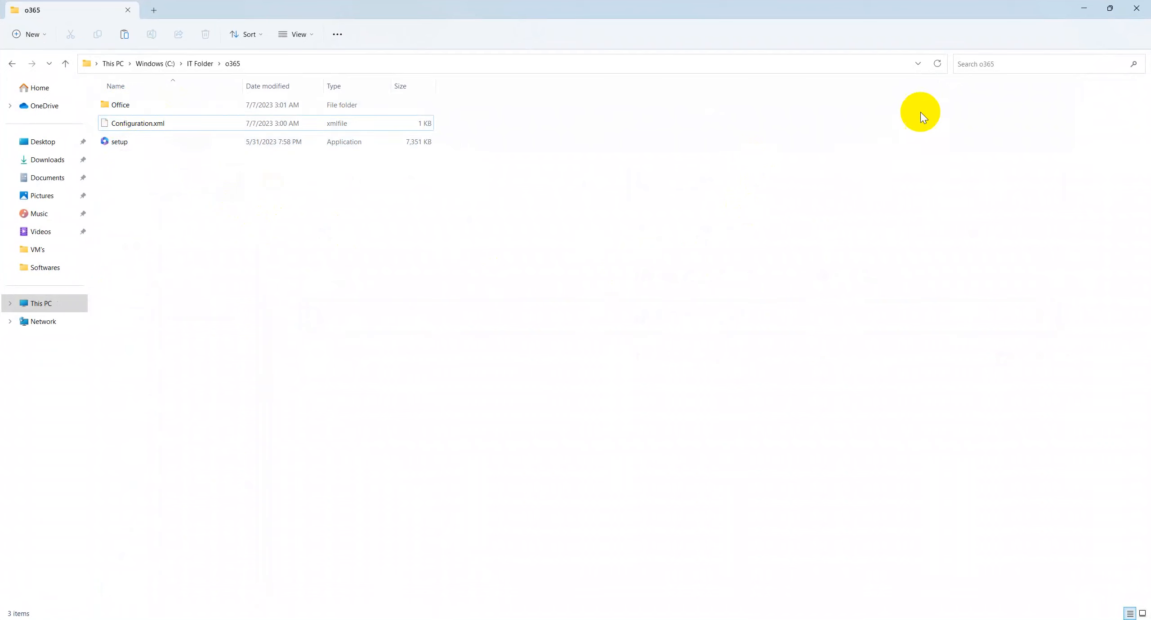
click(936, 65)
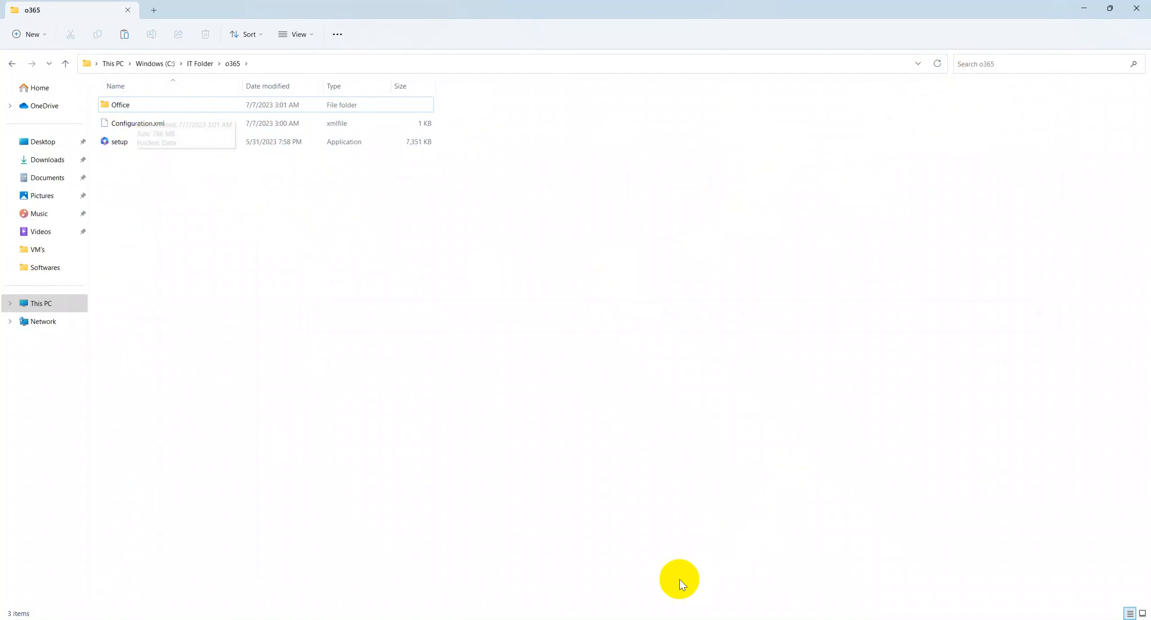
click(660, 602)
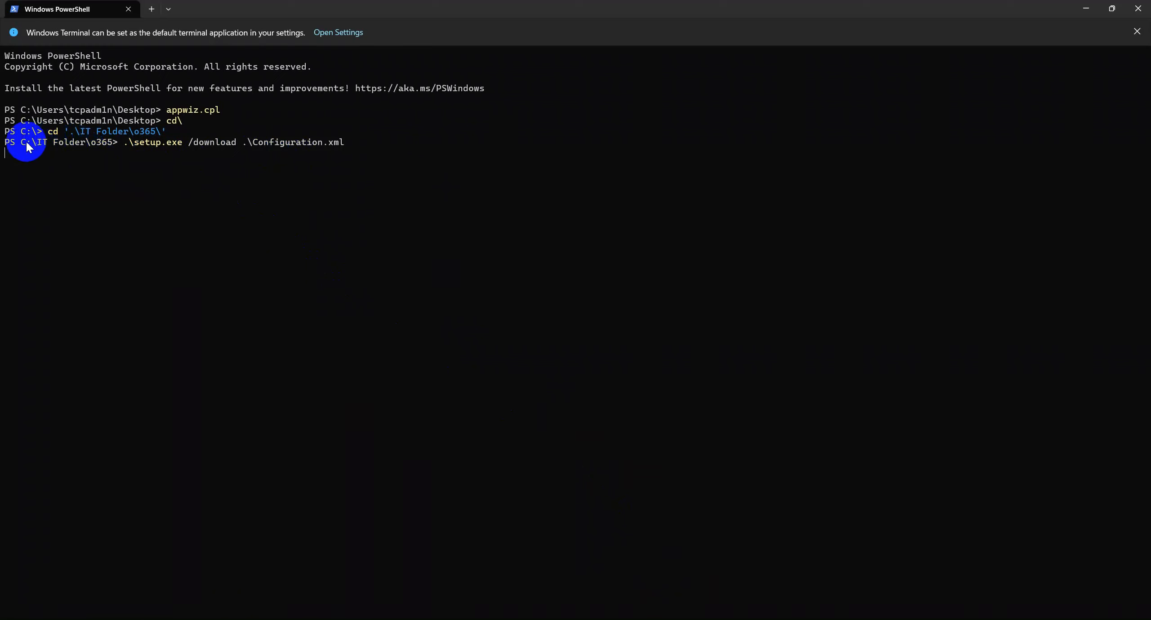
drag(7, 143, 123, 143)
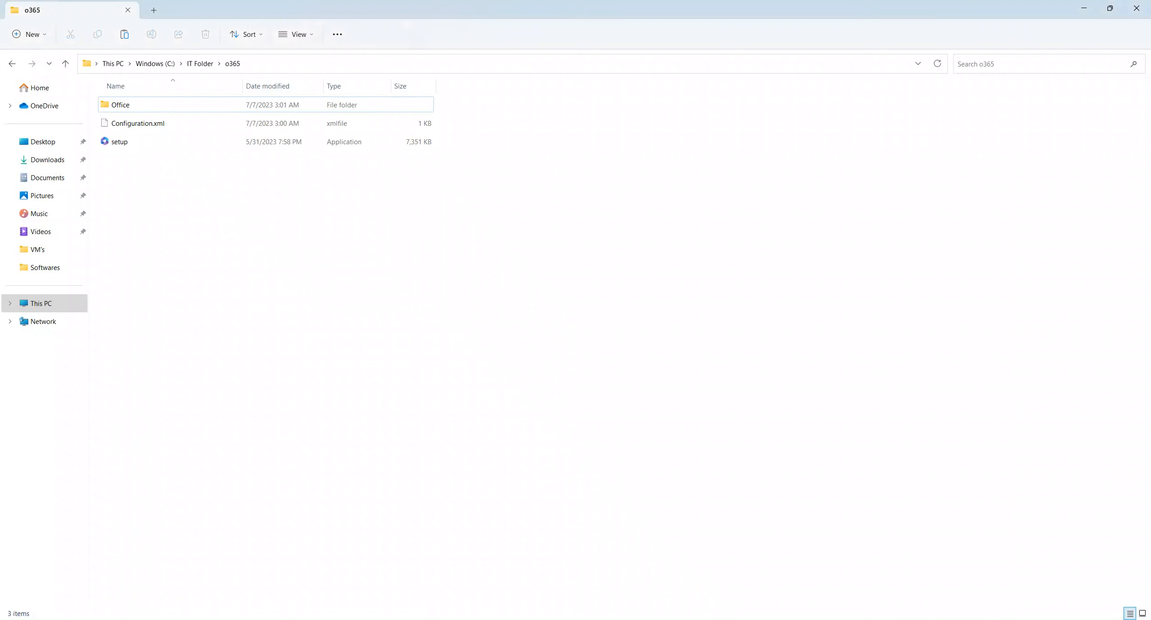
Inspect the downloaded Office folder and its Data subfolder, returning to the o365 folder
click(183, 103)
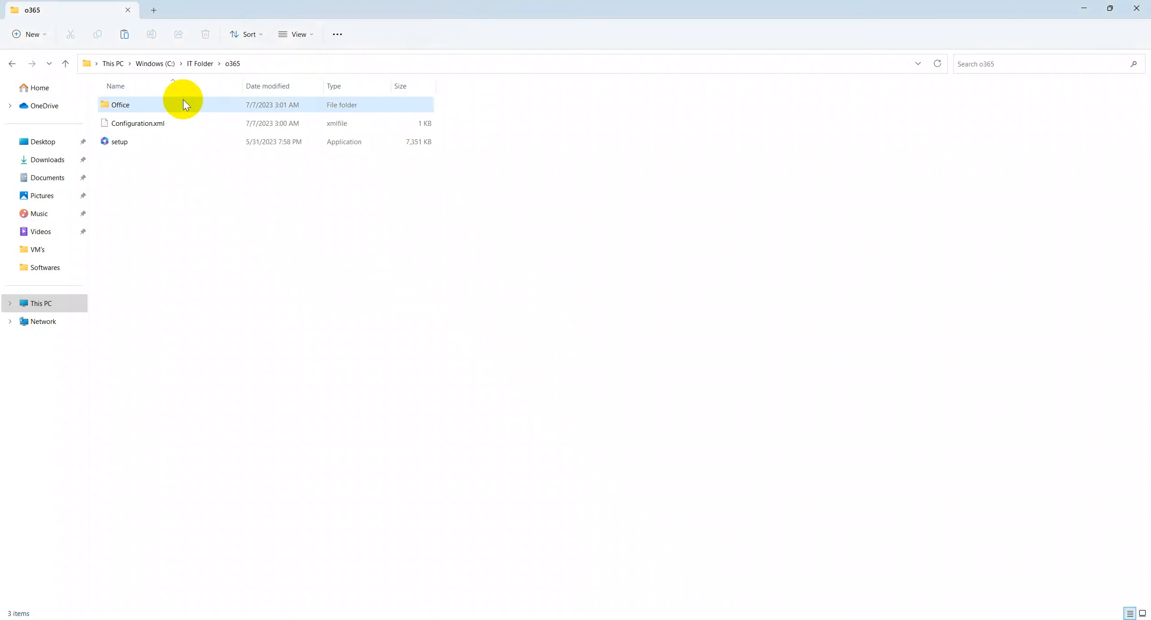
double_click(160, 103)
click(137, 102)
double_click(136, 105)
click(13, 63)
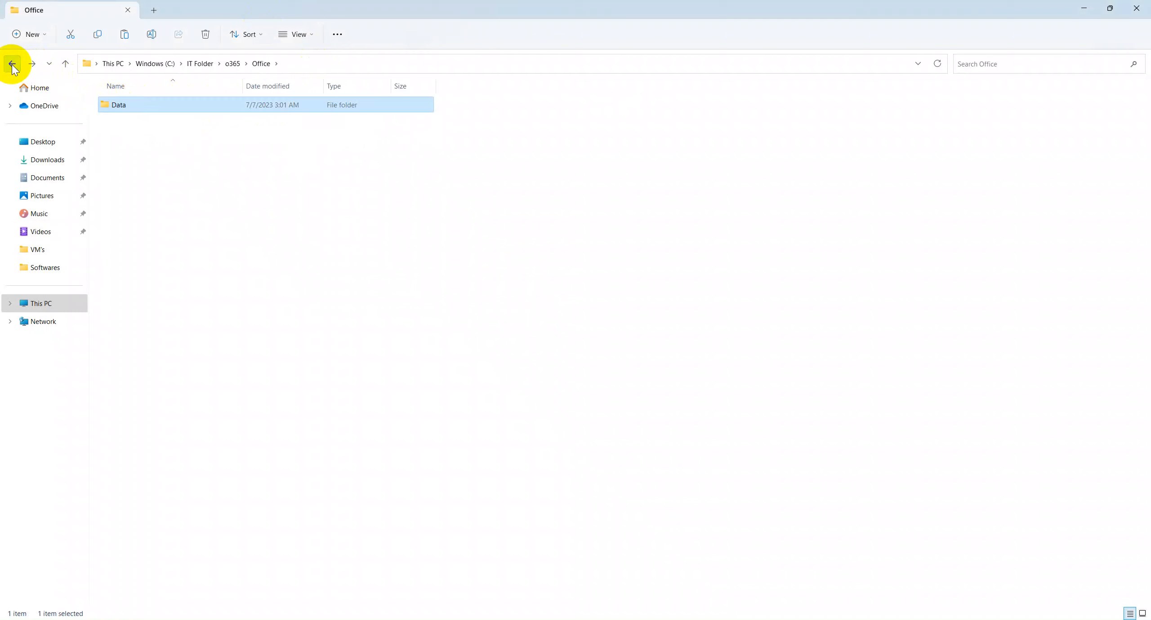
click(12, 64)
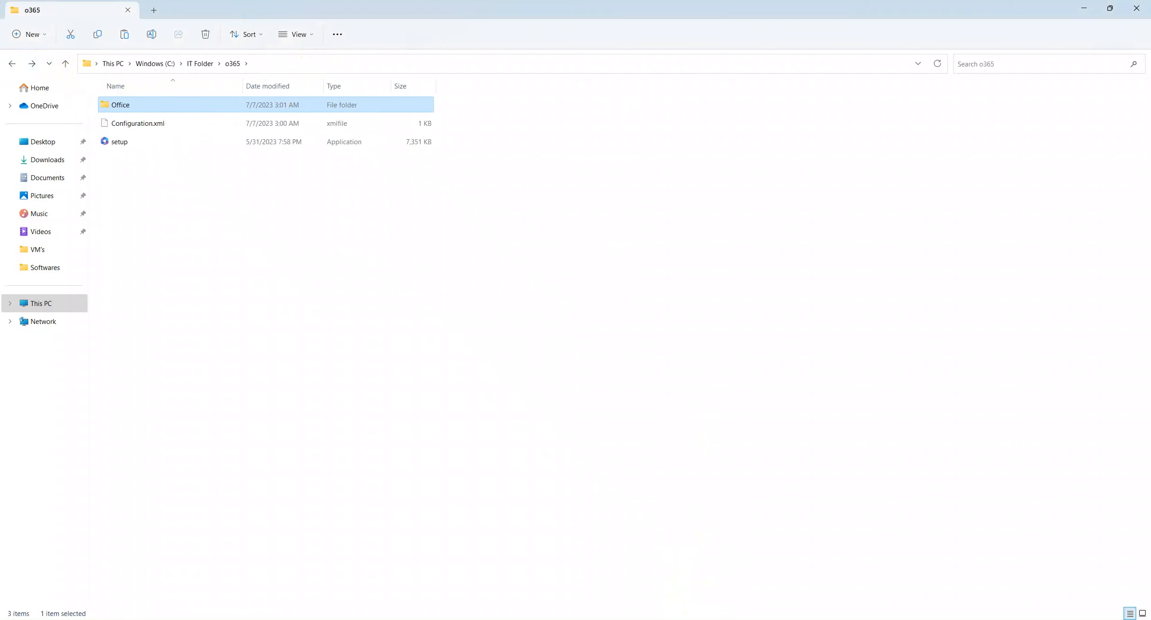
Open a new Windows PowerShell window as administrator and place it over the existing PowerShell window
click(647, 619)
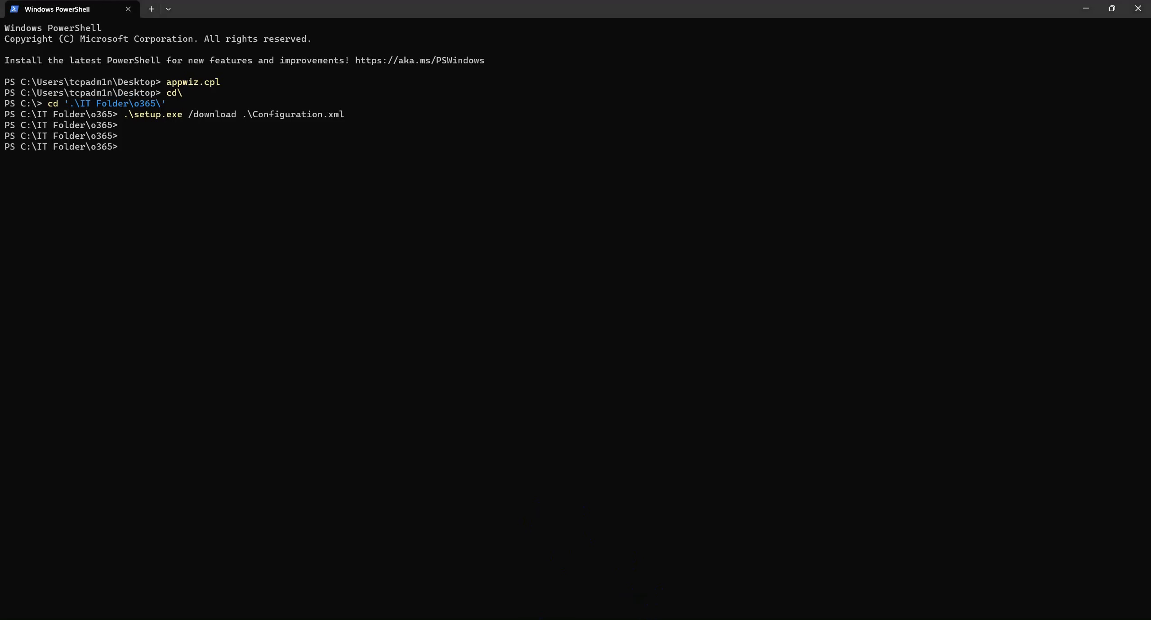
key(super+s)
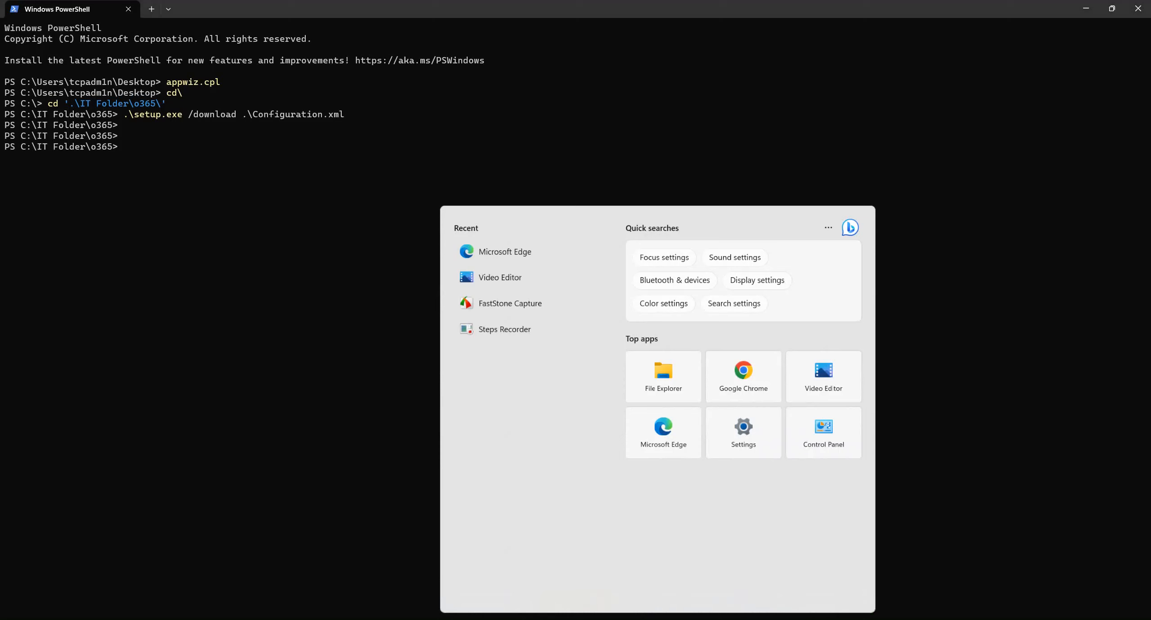
text(po)
click(512, 284)
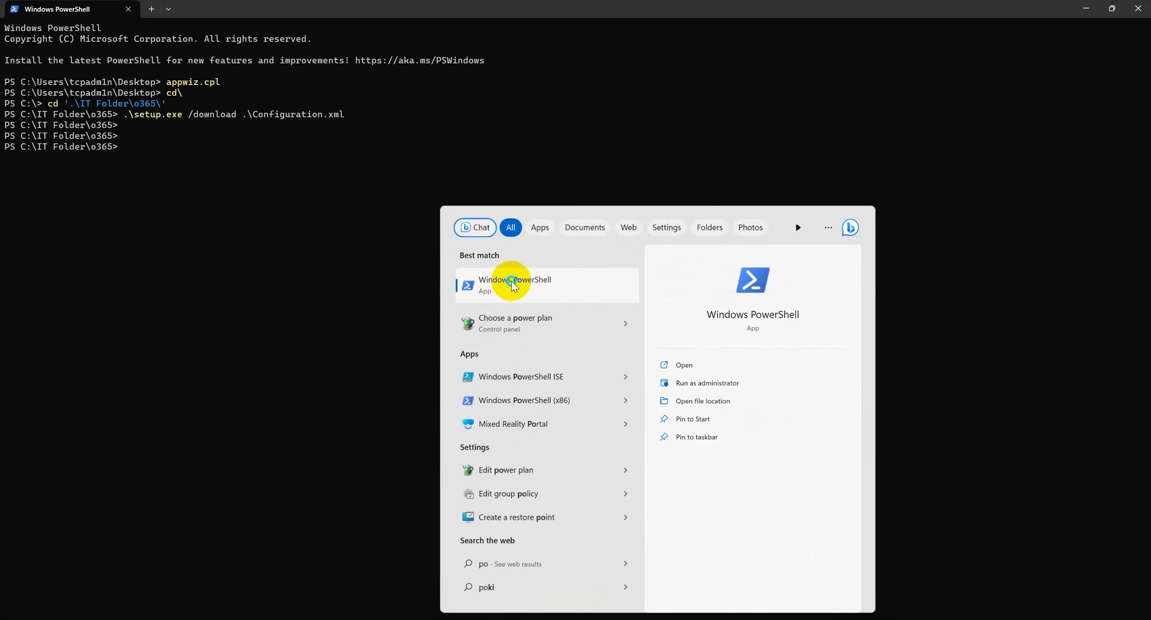
right_click(512, 285)
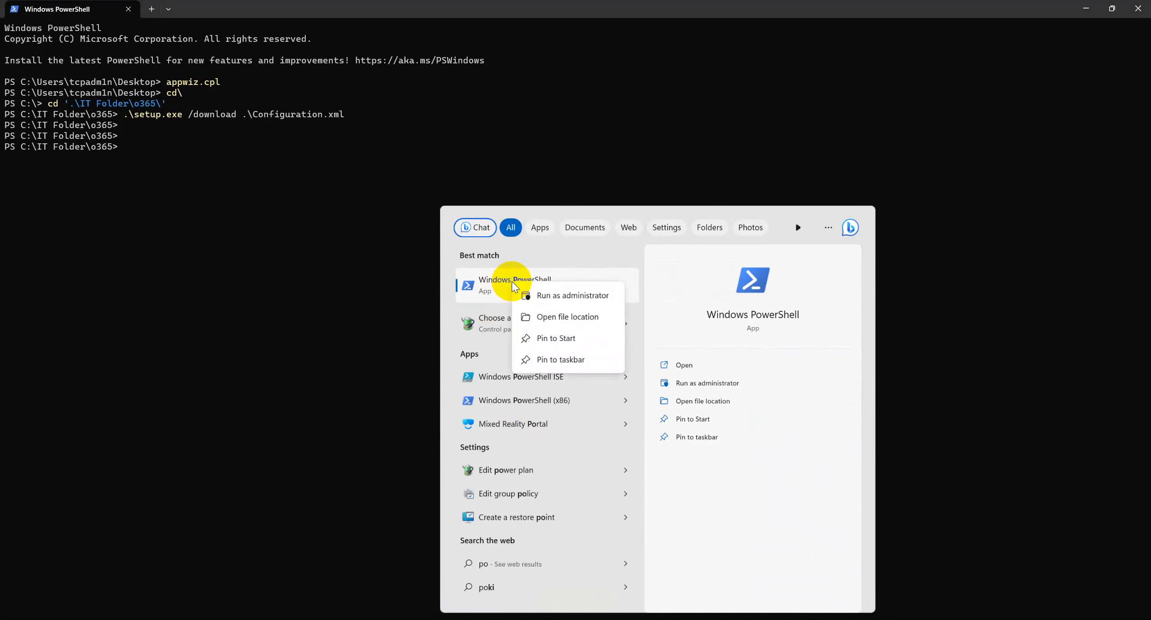
click(562, 297)
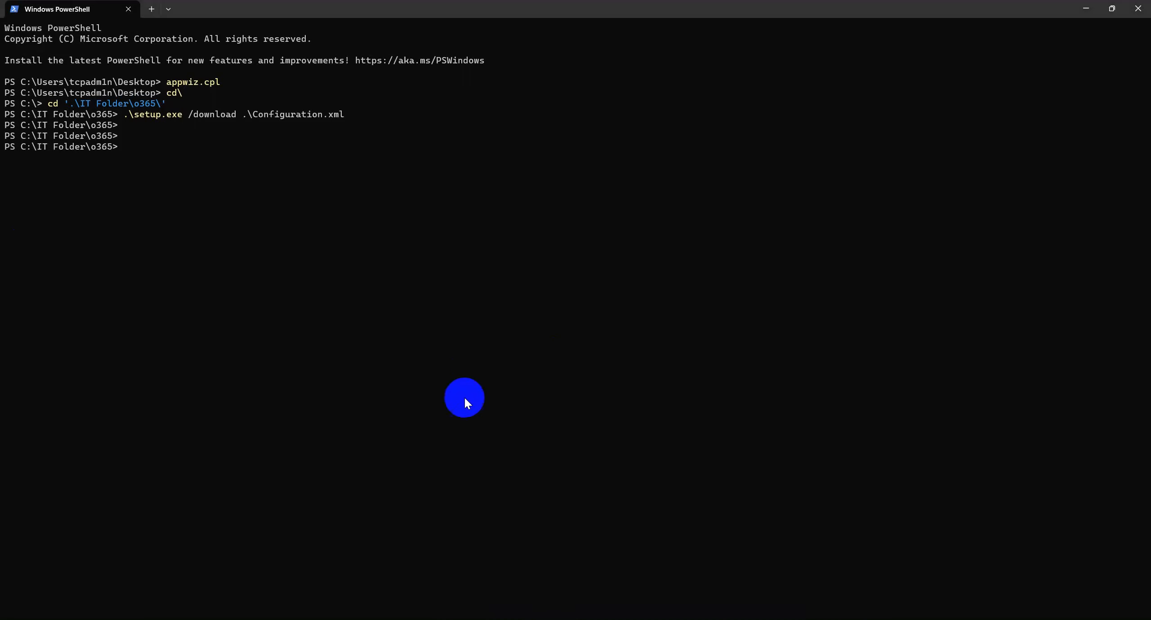
drag(496, 240, 604, 252)
Change the administrator PowerShell's working directory to C:\IT Folder\o365
text(cd\)
key(Return)
text(cd '.\IT Folder')
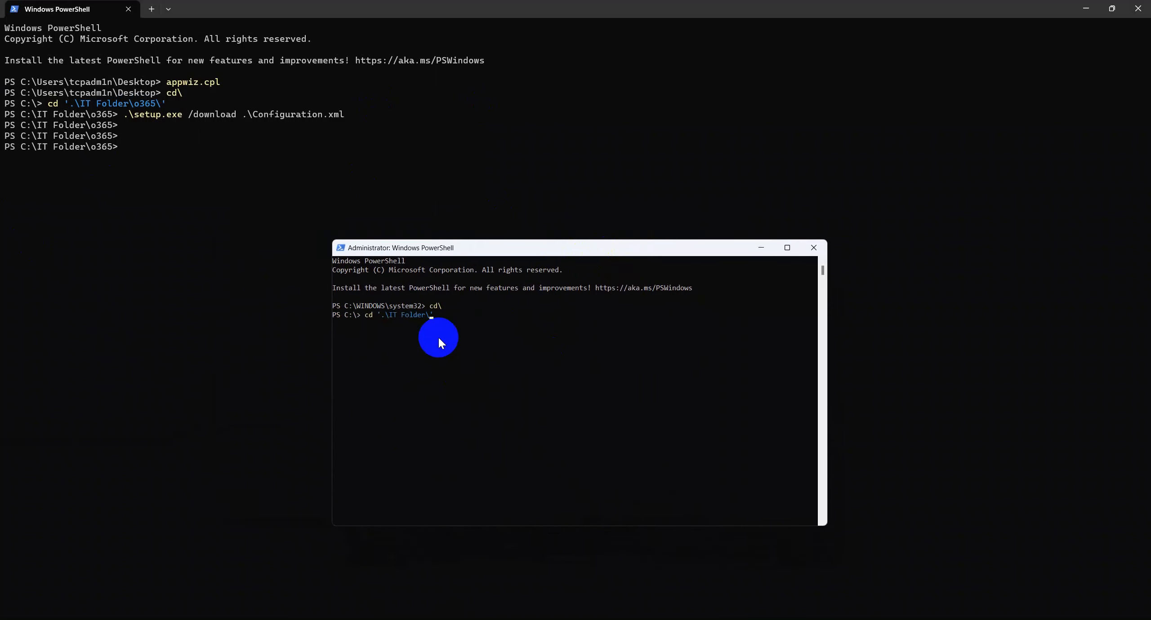
key(BackSpace)
key(Return)
key(Return)
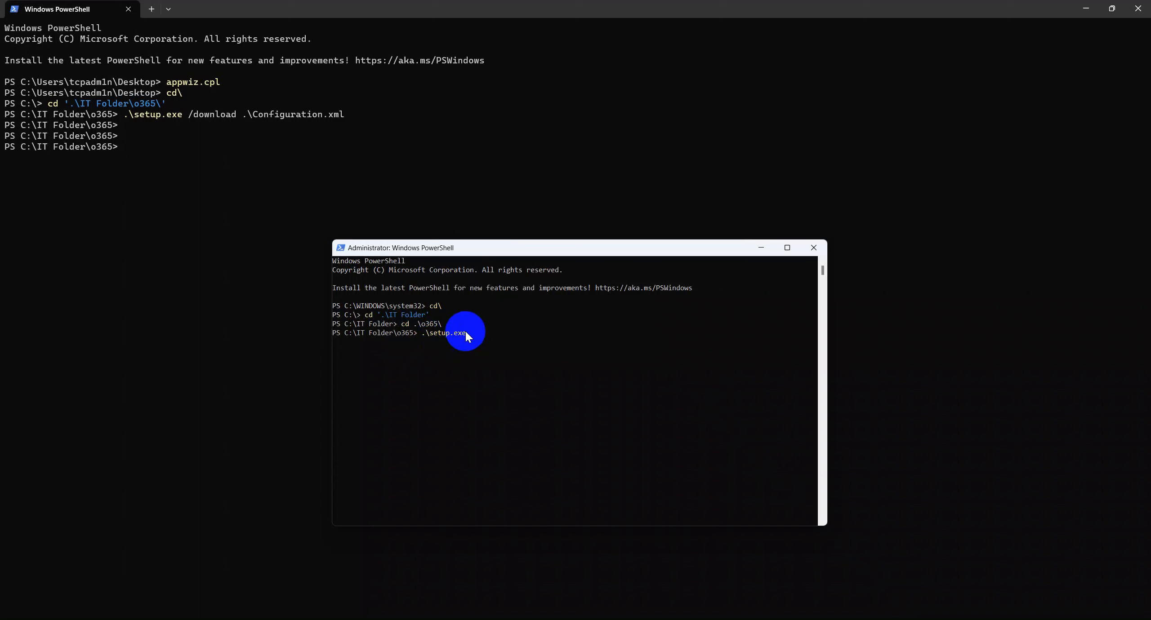
Run .\setup.exe /configure configuration.xml in the administrator PowerShell to install Office from the downloaded files
text(onfiguration)
text( configuration)
text(.xm)
key(BackSpace)
key(BackSpace)
key(BackSpace)
key(BackSpace)
key(BackSpace)
text(e)
key(Right)
key(Return)
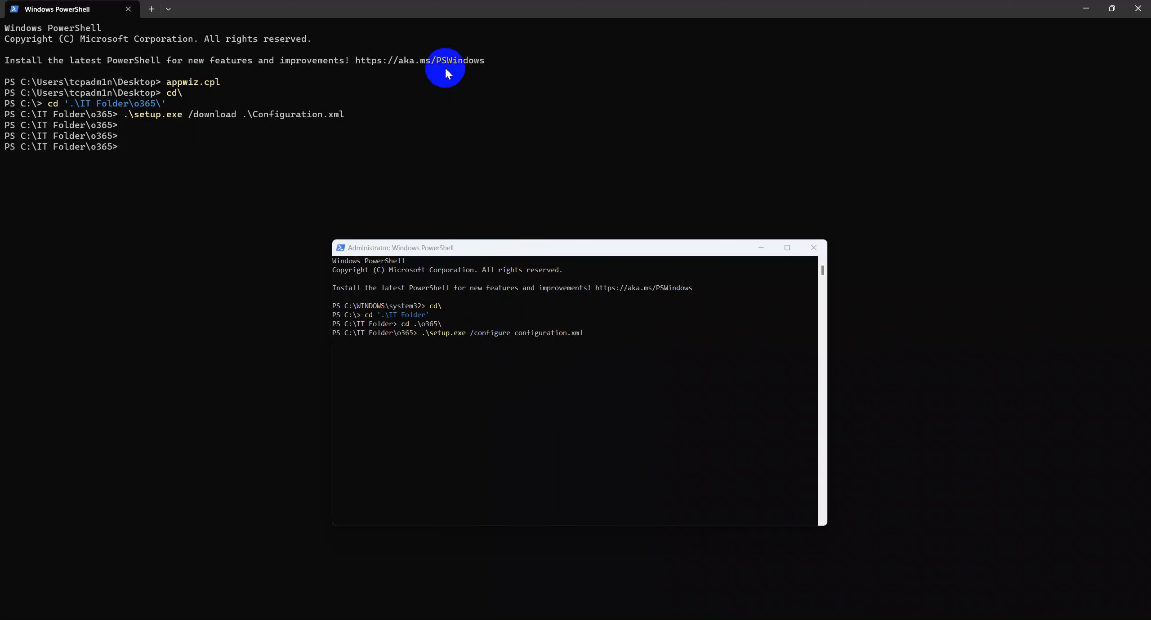